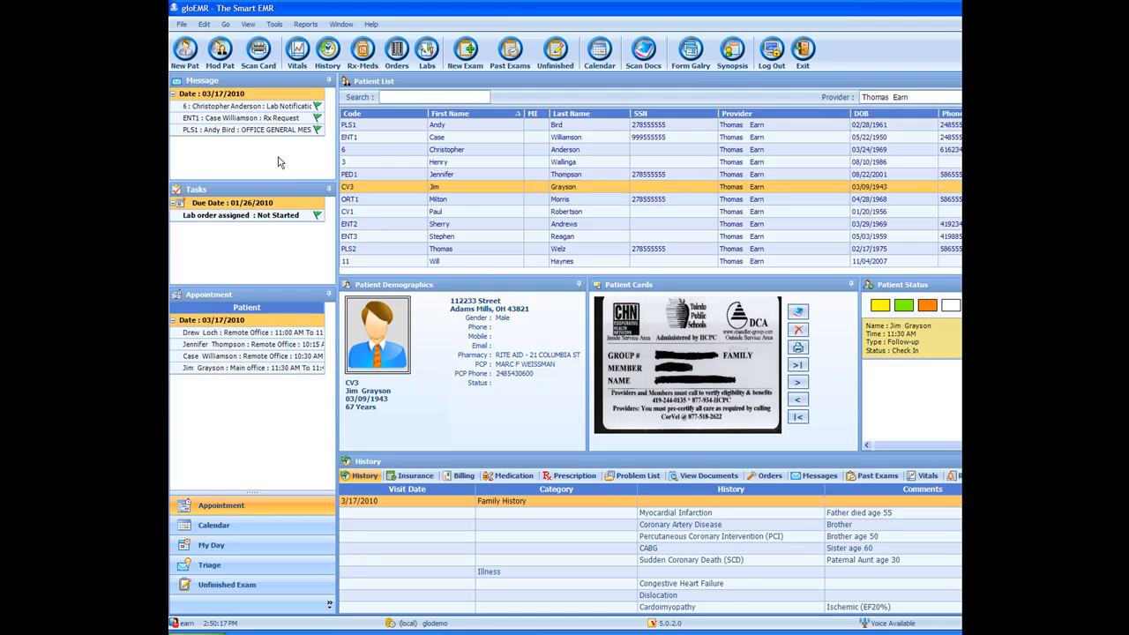
# Step: Search the patient list by partial names, entering 'mi' and then 'jen'
pyautogui.write('mi')
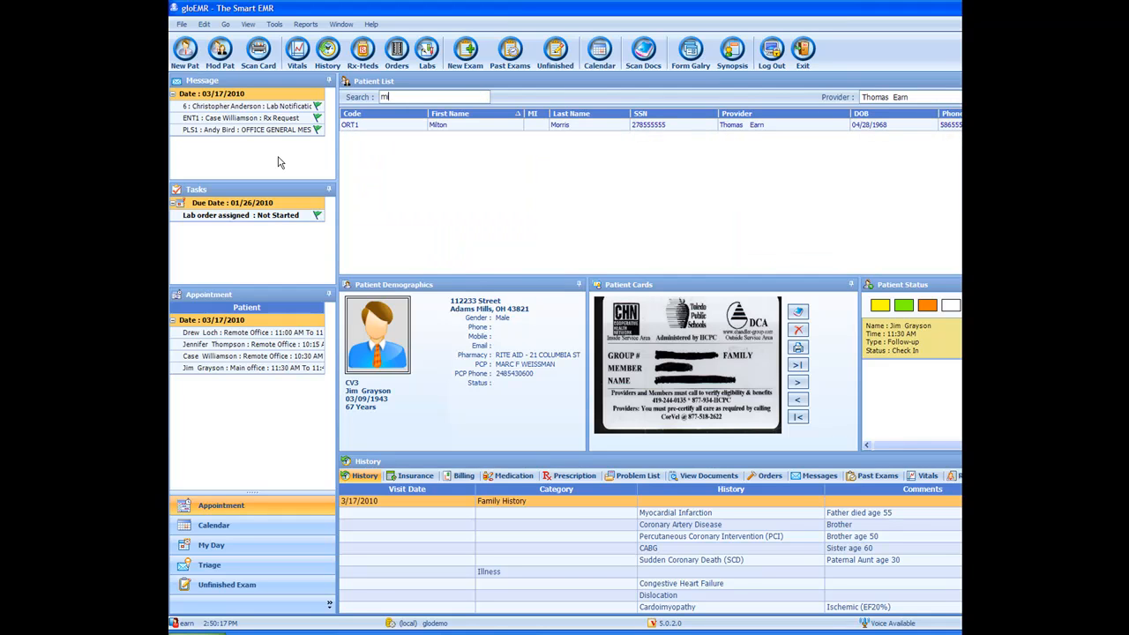
pyautogui.press('BackSpace')
pyautogui.press('BackSpace')
pyautogui.write('jen')
pyautogui.press('BackSpace')
pyautogui.press('BackSpace')
pyautogui.press('BackSpace')
# Step: Search the patient list for 'thom', then clear the search box
pyautogui.write('th')
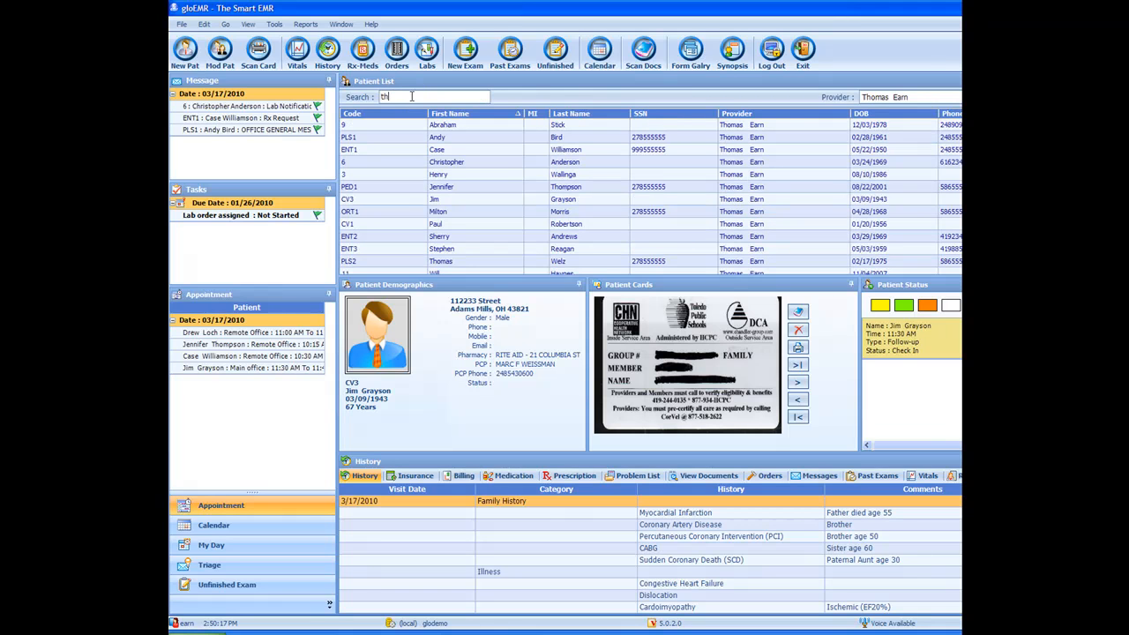
pyautogui.write('om')
pyautogui.press('BackSpace')
pyautogui.press('BackSpace')
pyautogui.press('BackSpace')
pyautogui.press('BackSpace')
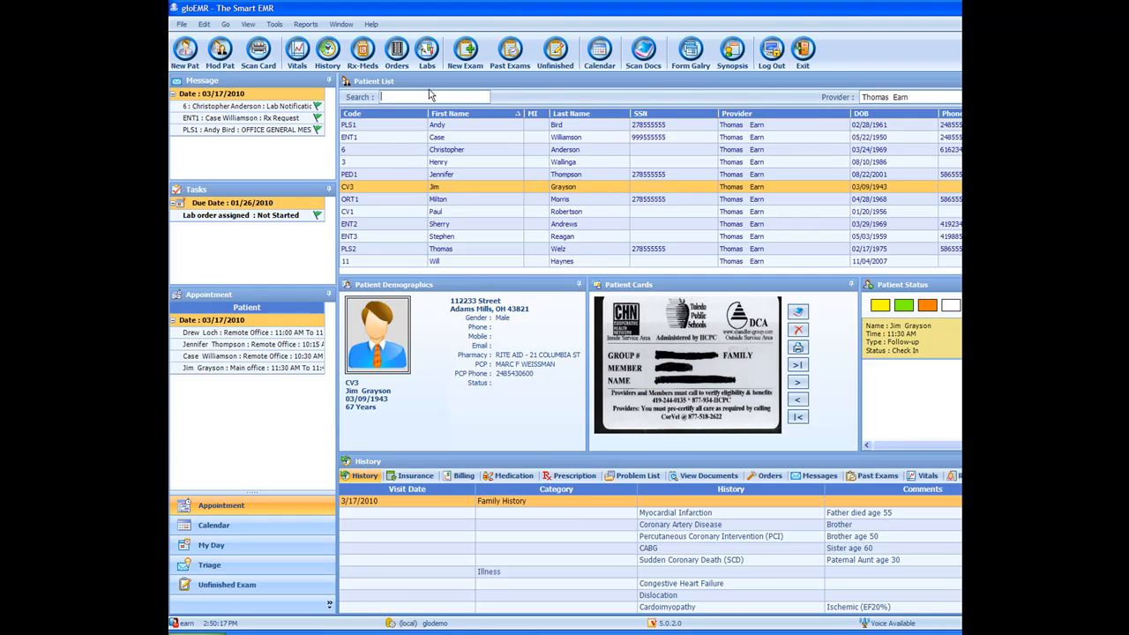
# Step: Search the patient list by SSN digits '278', then clear the search
pyautogui.write('05/')
pyautogui.write('9')
pyautogui.write('278')
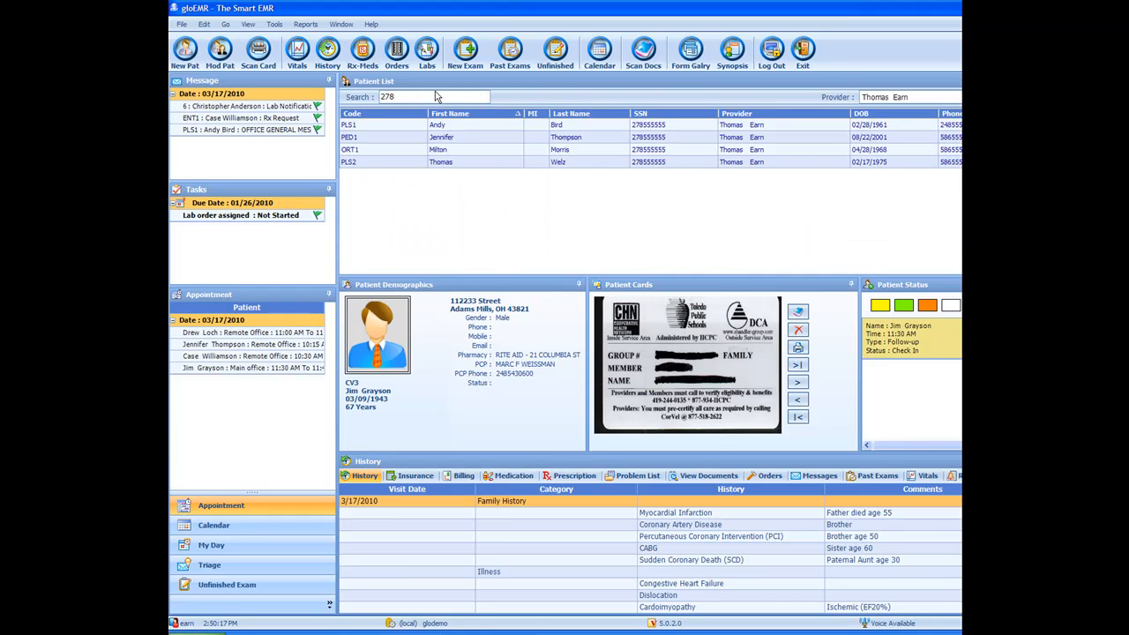
pyautogui.press('BackSpace')
pyautogui.press('BackSpace')
pyautogui.press('BackSpace')
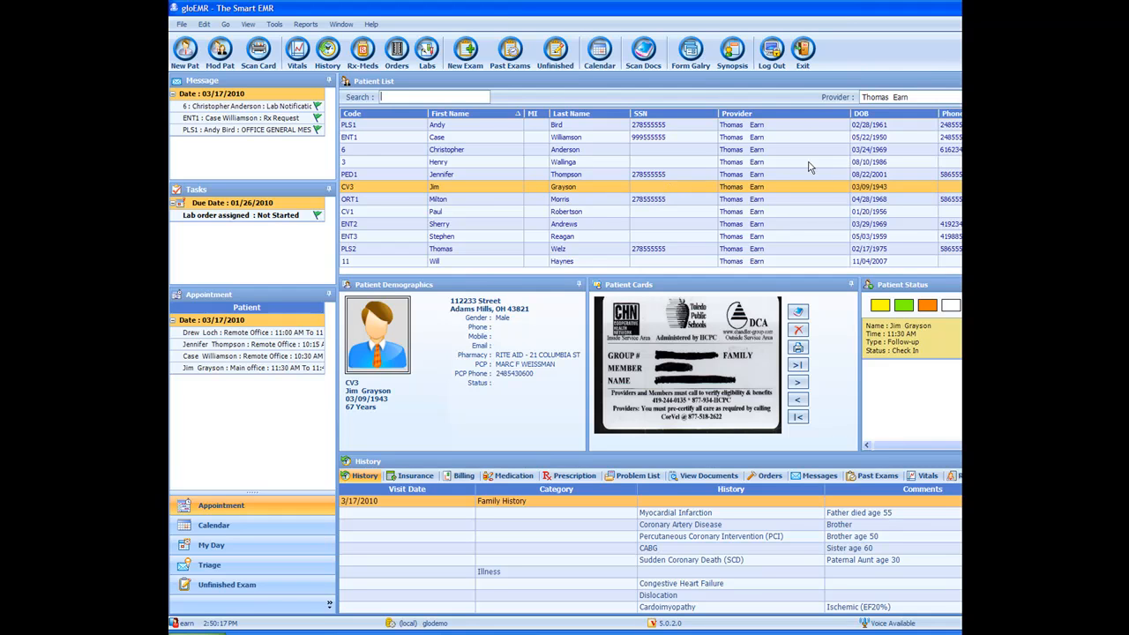
# Step: Open the provider filter list and dismiss it without changing the provider
pyautogui.click(960, 99)
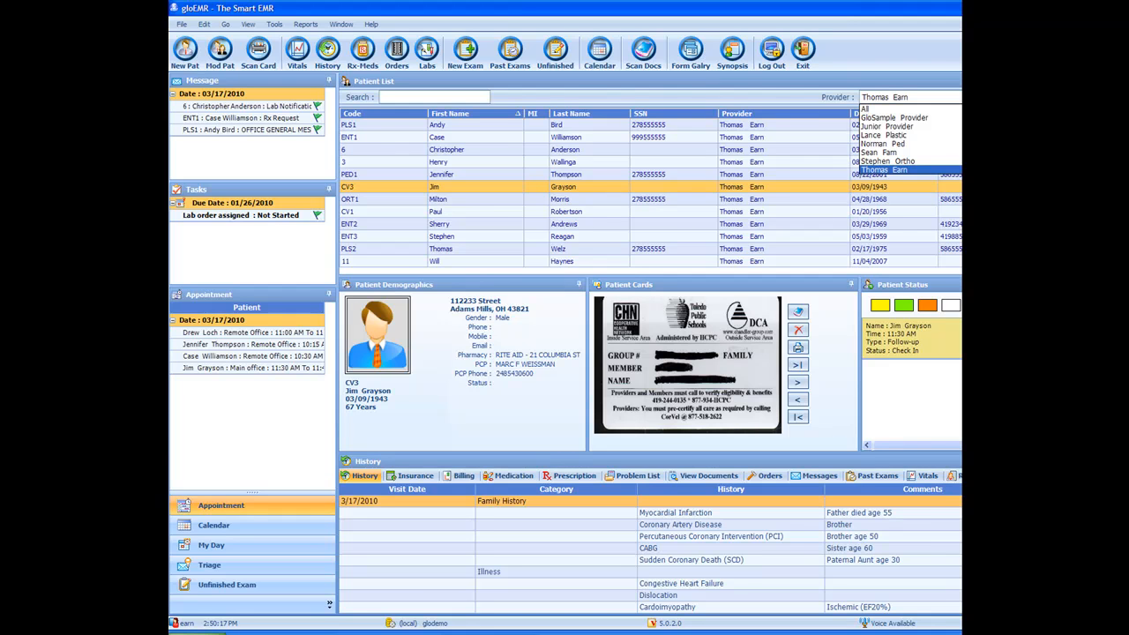
pyautogui.press('Escape')
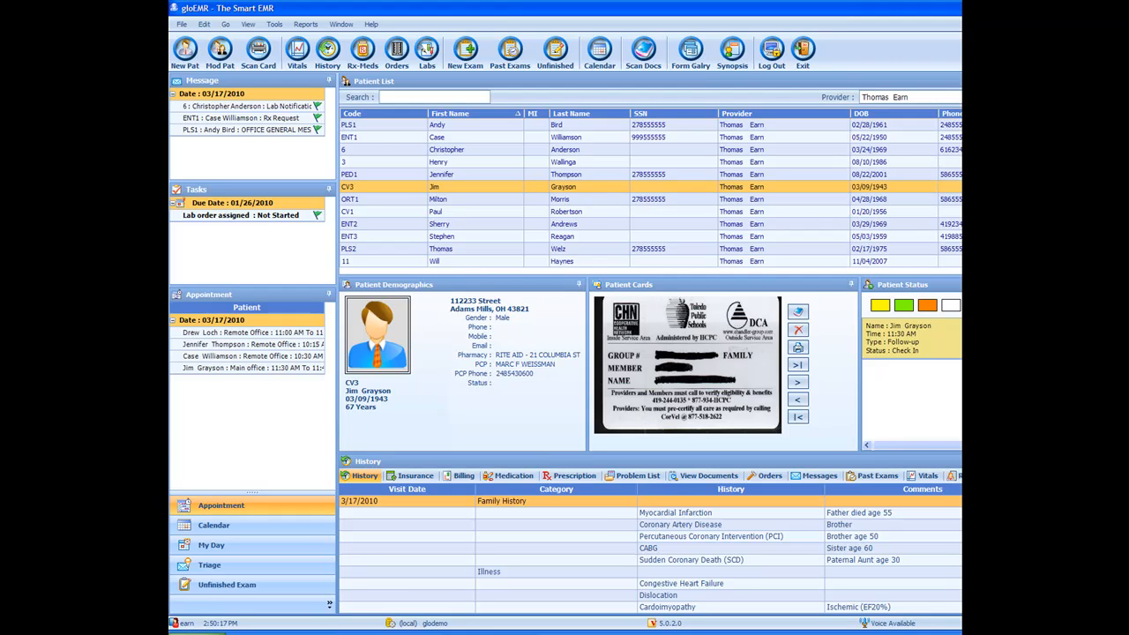
# Step: Select the pediatric patient and set her patient status flags to yellow and green
pyautogui.click(951, 306)
pyautogui.click(499, 175)
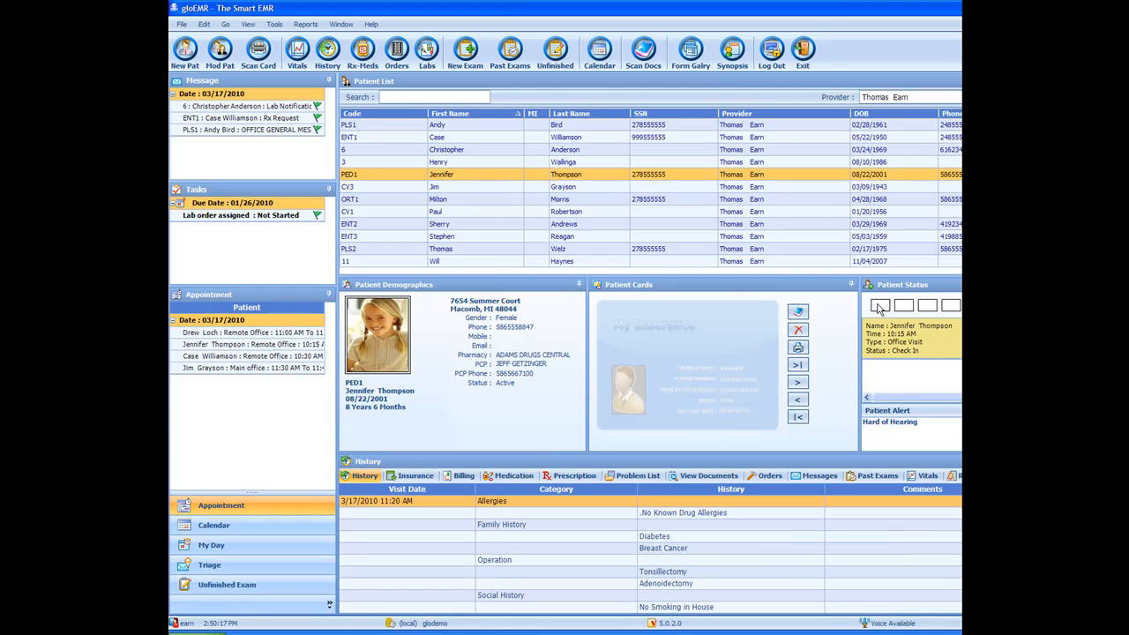
pyautogui.click(882, 306)
pyautogui.click(904, 306)
# Step: Open the scanned documents and view the Current Immunizations and Growth Charts records, then close the window
pyautogui.click(646, 55)
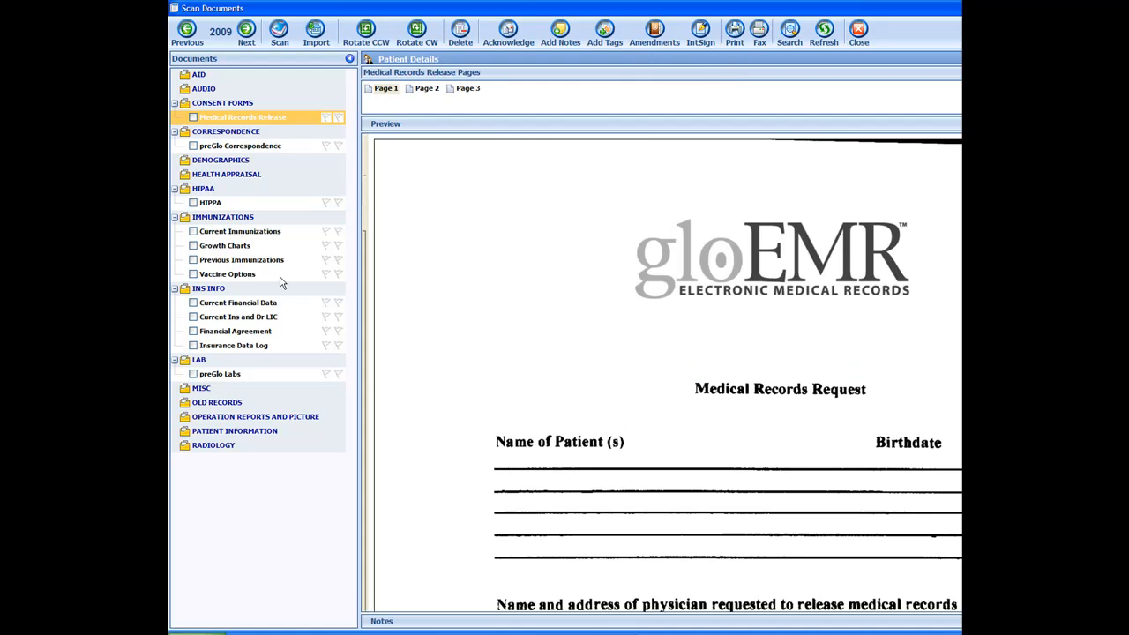
pyautogui.click(260, 235)
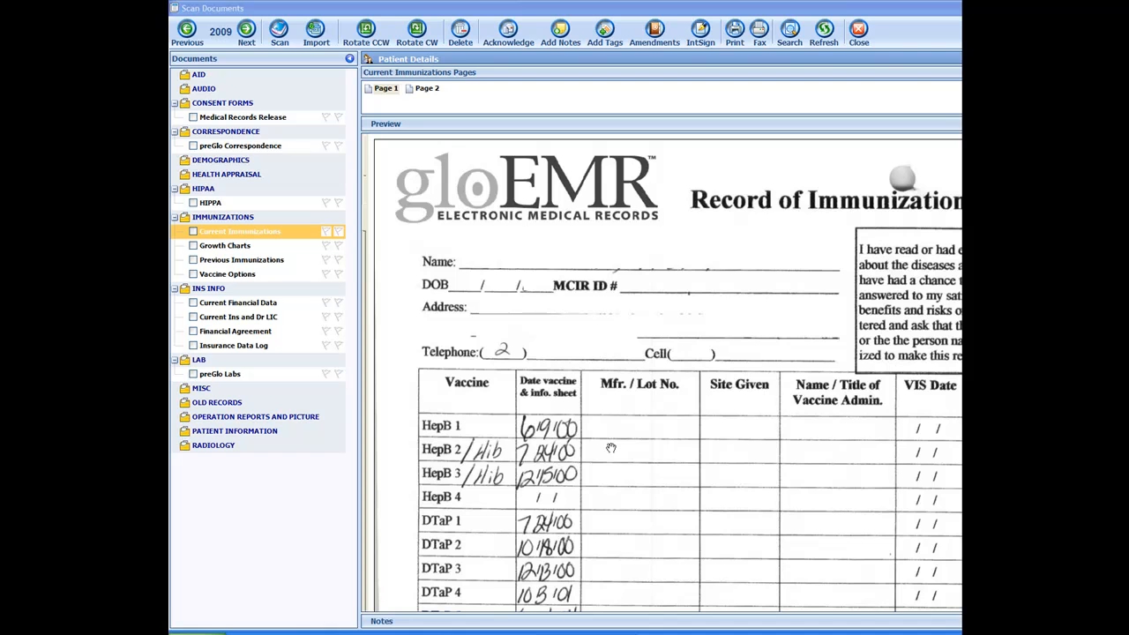
pyautogui.click(243, 247)
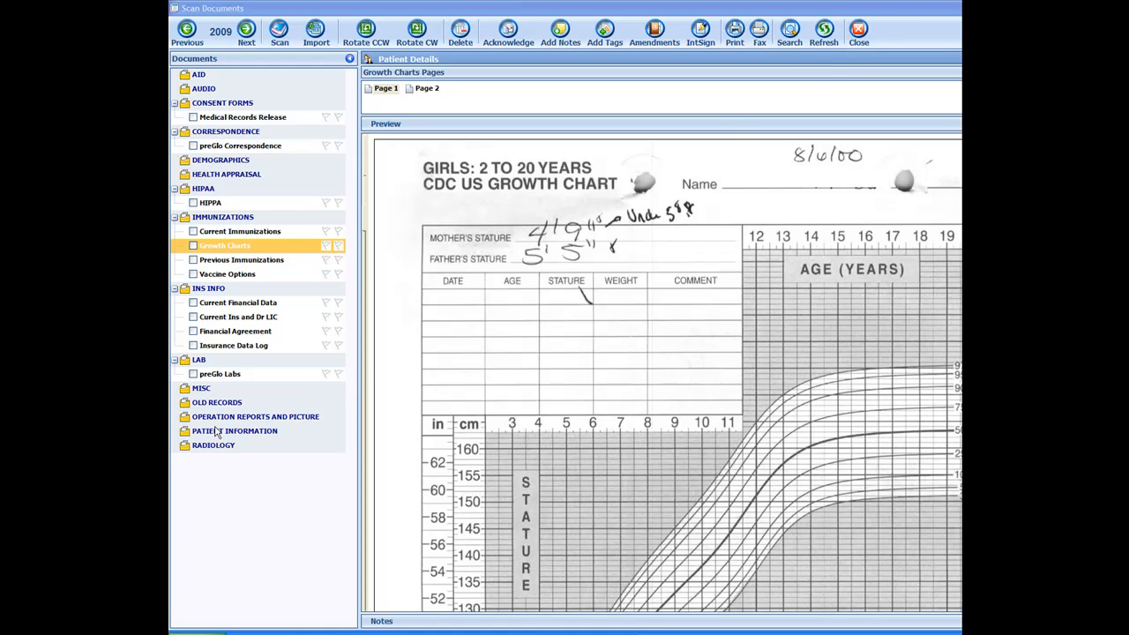
pyautogui.click(864, 37)
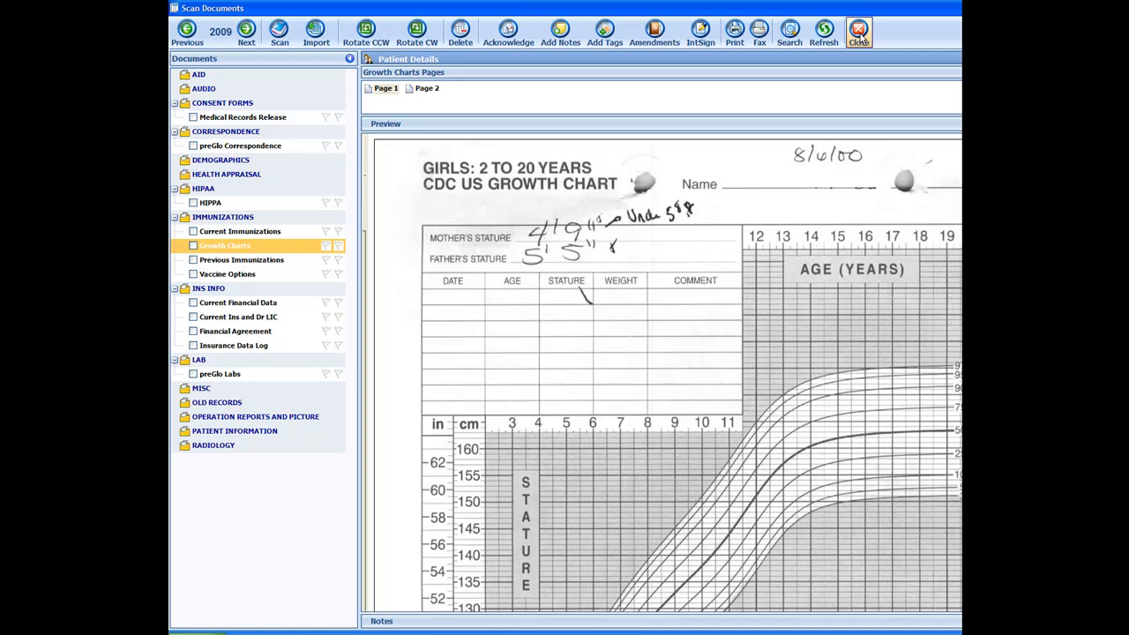
pyautogui.click(860, 35)
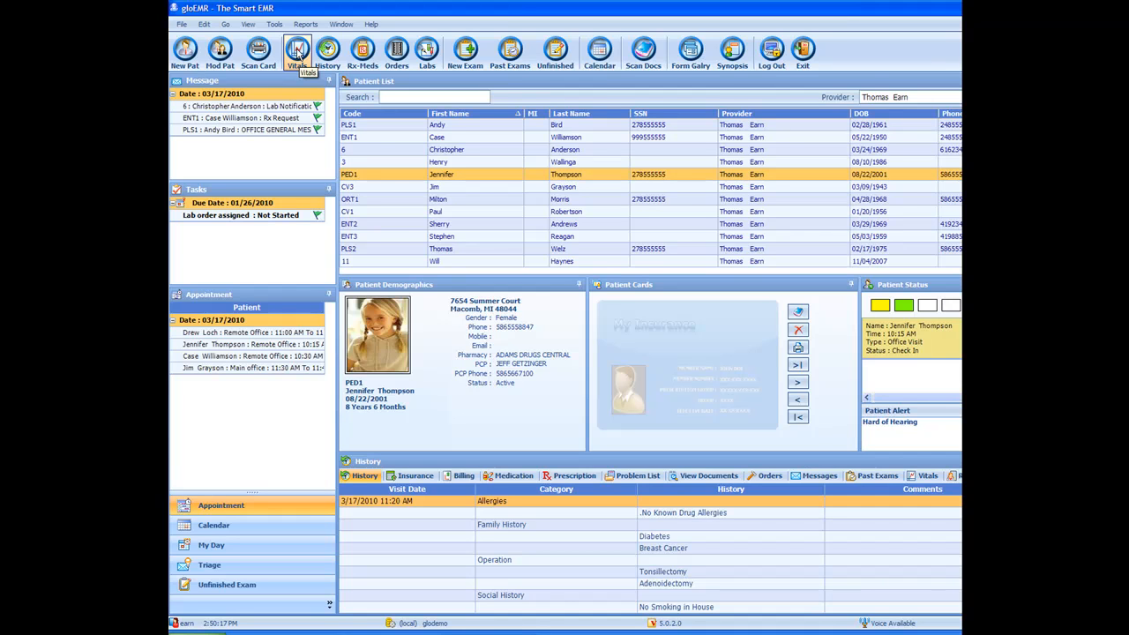
# Step: Open Add vitals and enter a height of 4 ft and a weight of 65 lbs
pyautogui.click(298, 53)
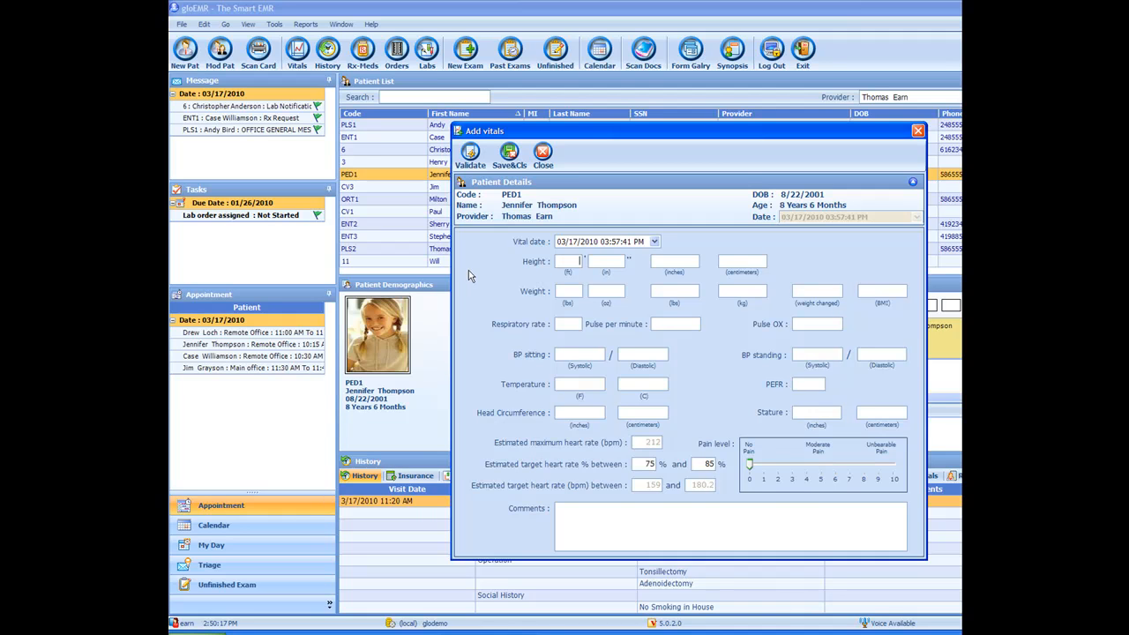
pyautogui.write('4')
pyautogui.press('Tab')
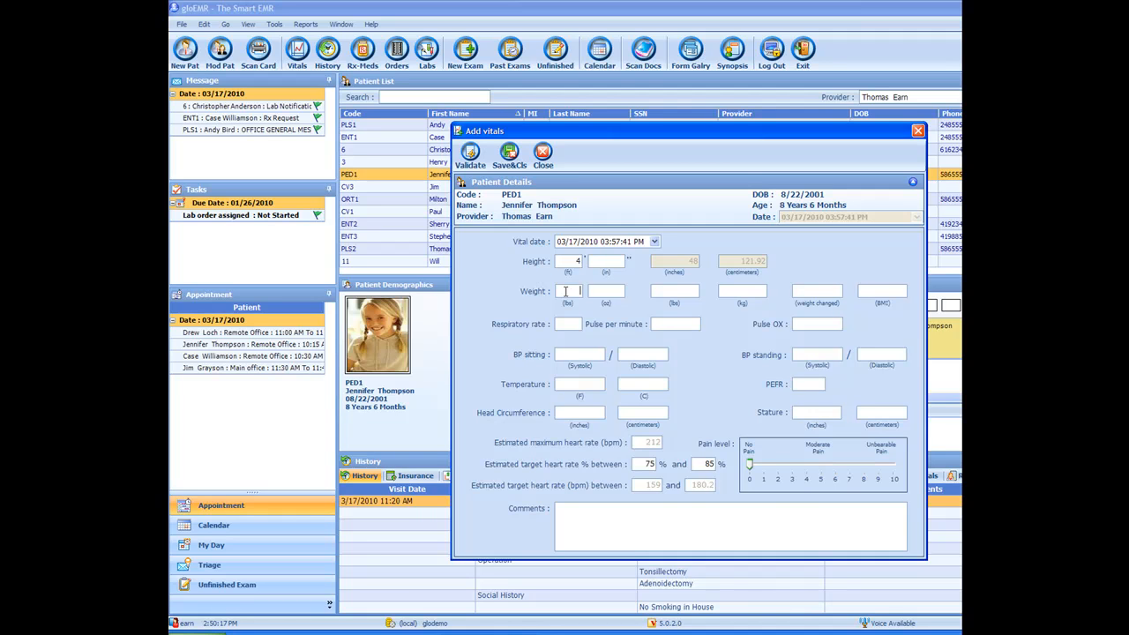
pyautogui.write('65')
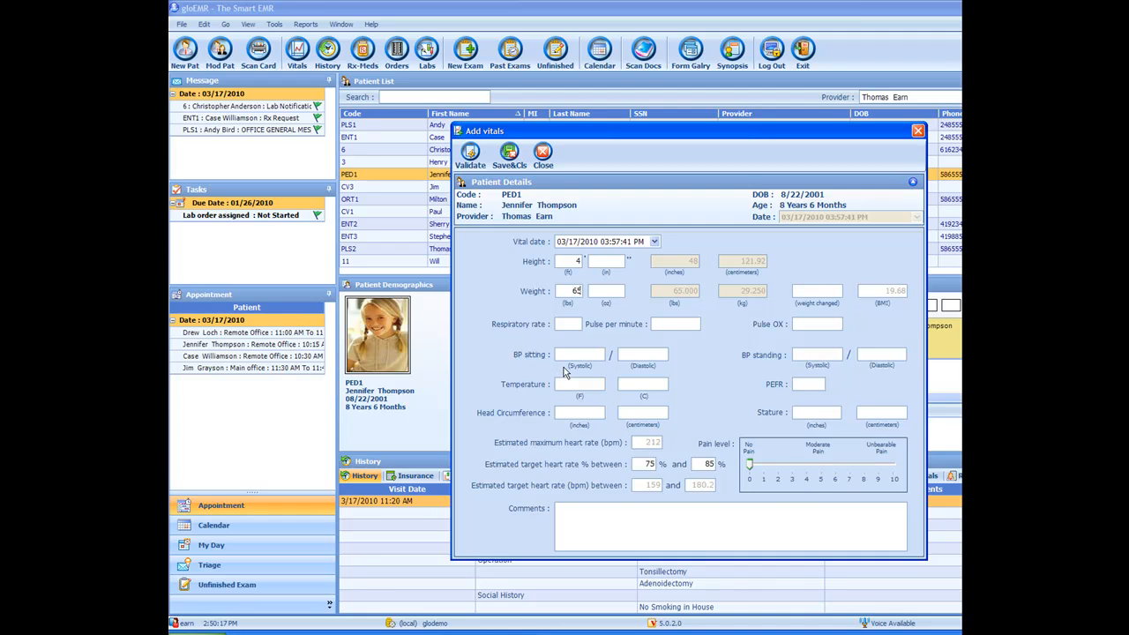
# Step: Enter sitting BP 100/60 and temperature 101 F, then save and close, accepting the out-of-range values
pyautogui.click(571, 354)
pyautogui.write('100')
pyautogui.press('Tab')
pyautogui.write('60')
pyautogui.click(592, 387)
pyautogui.write('101')
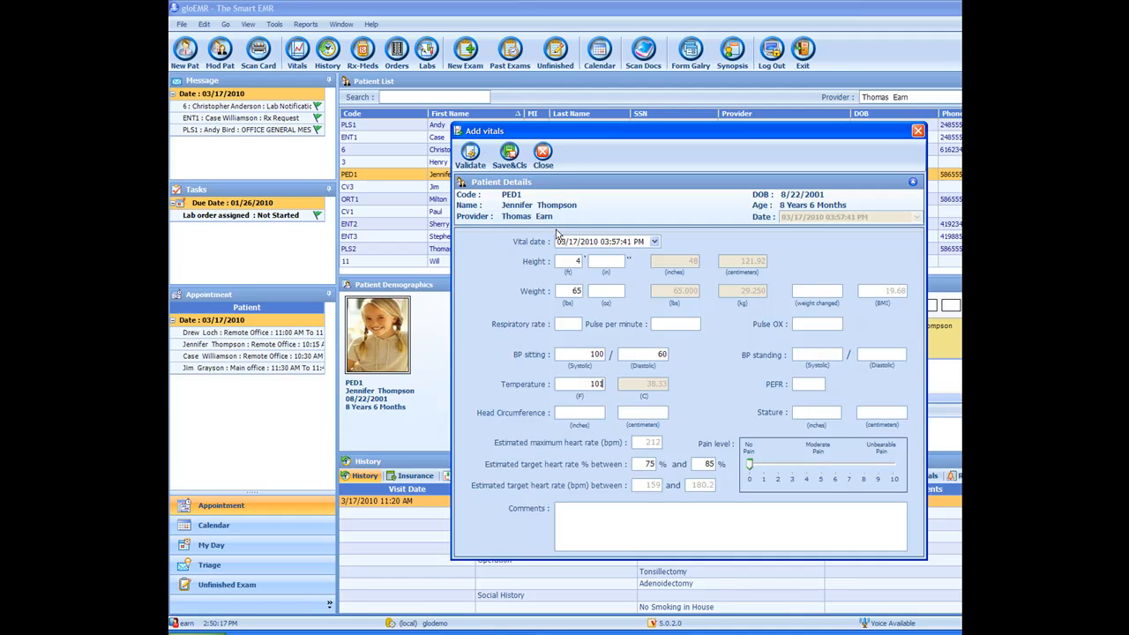
pyautogui.click(509, 154)
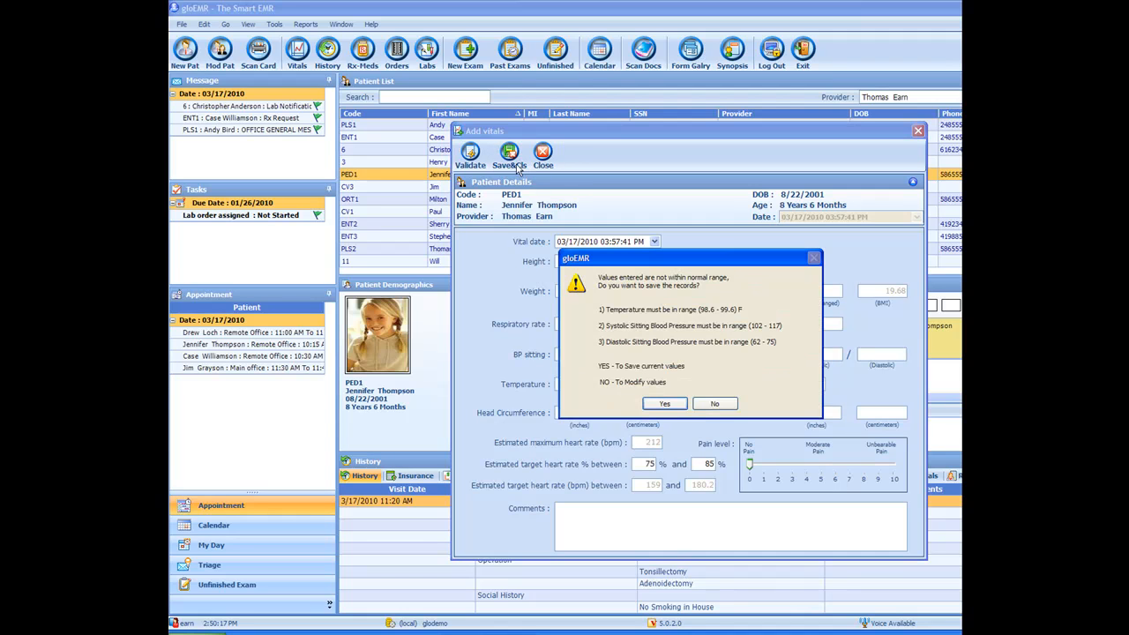
pyautogui.click(664, 403)
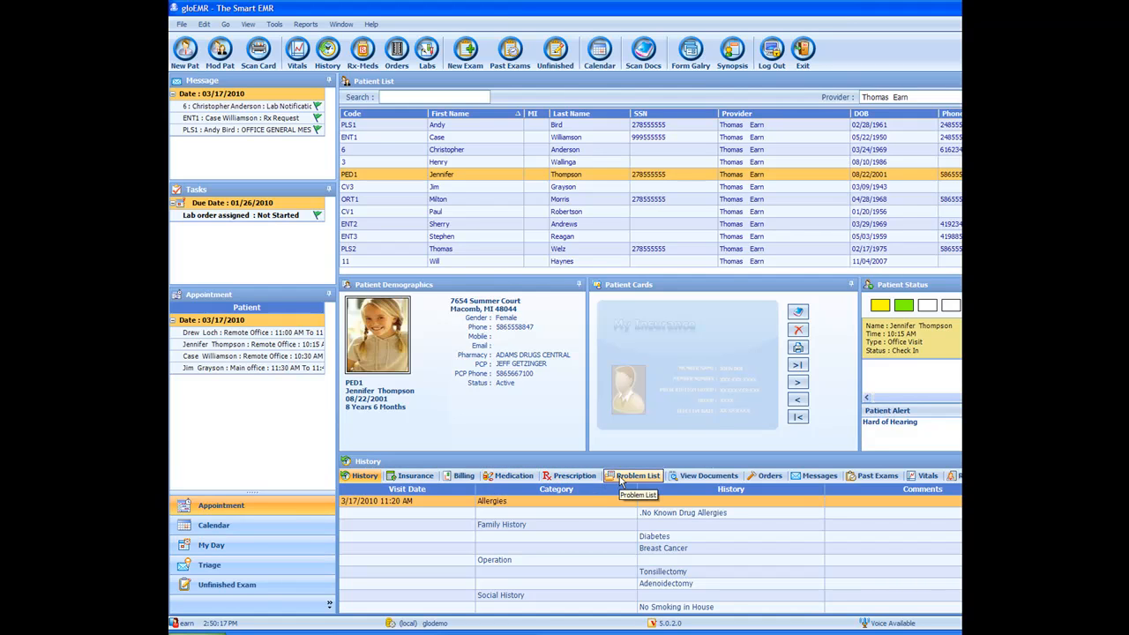
# Step: Review the patient history and medication screens, closing each one
pyautogui.click(327, 53)
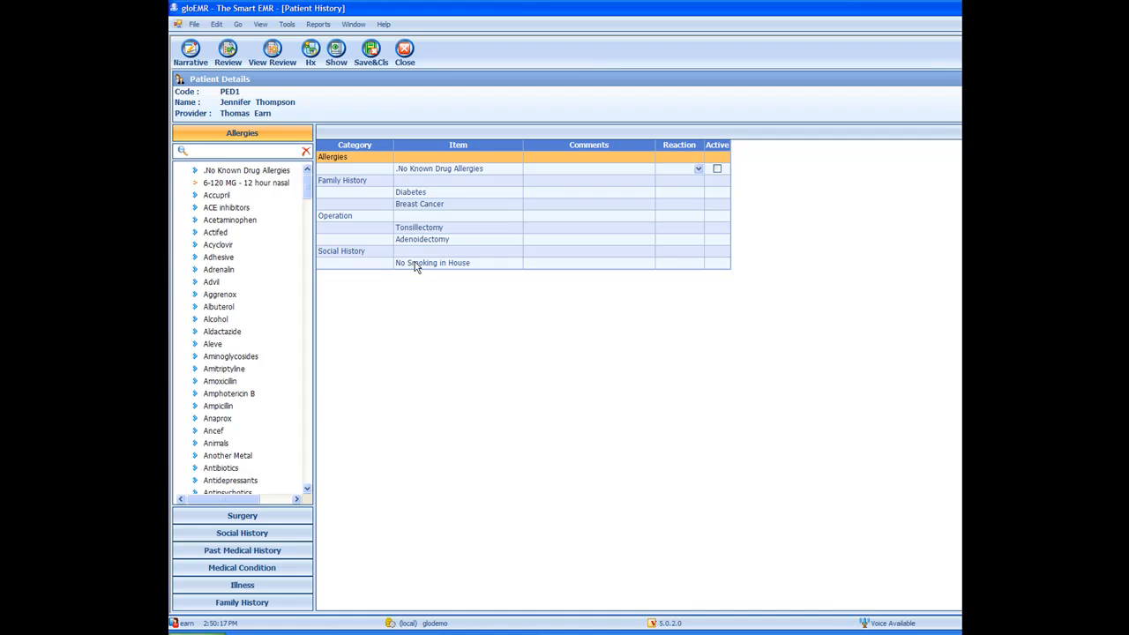
pyautogui.click(369, 54)
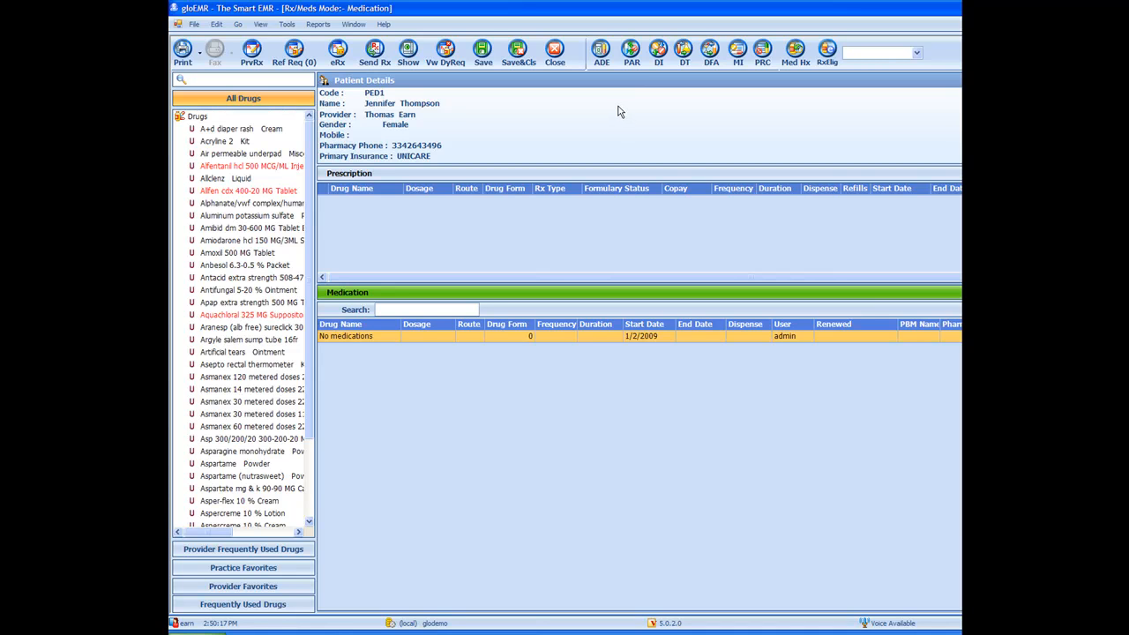
pyautogui.click(520, 59)
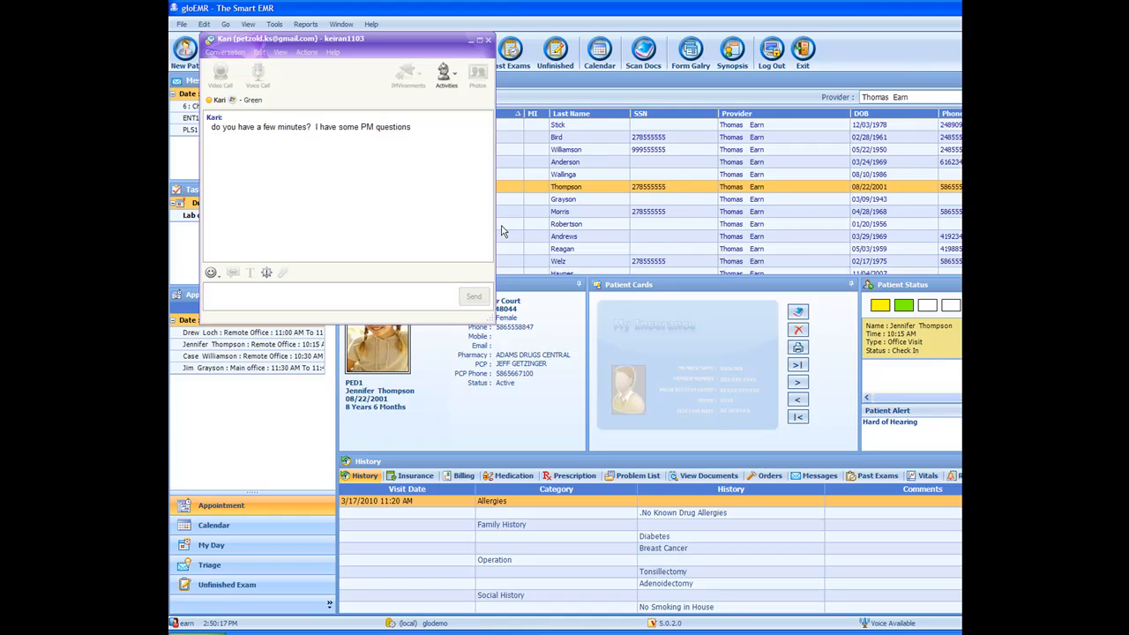
pyautogui.click(484, 42)
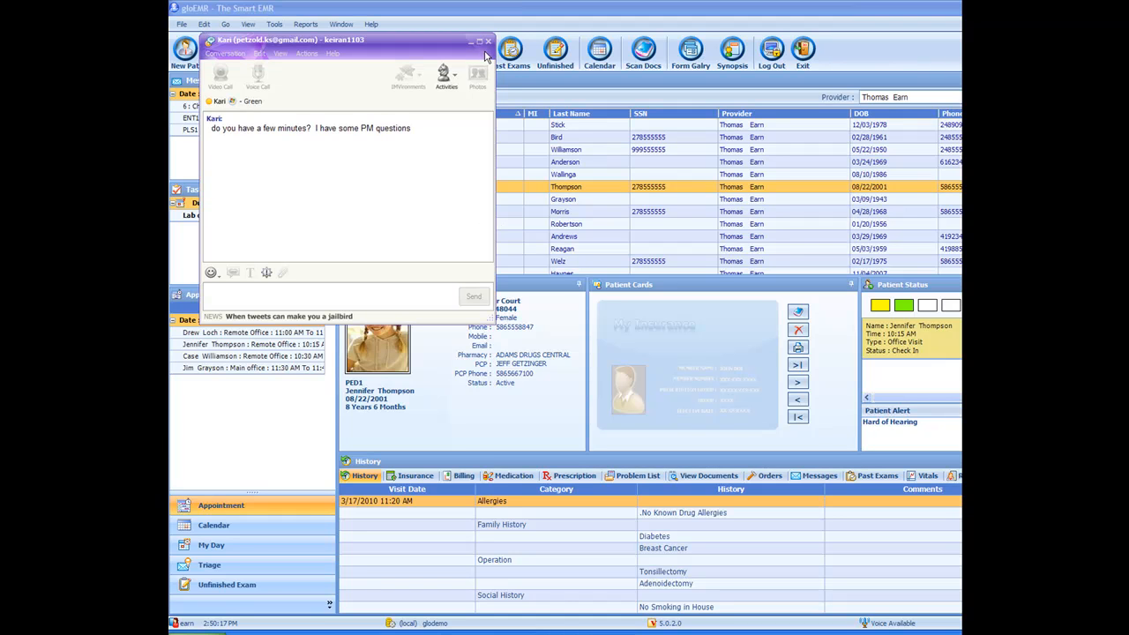
pyautogui.click(487, 41)
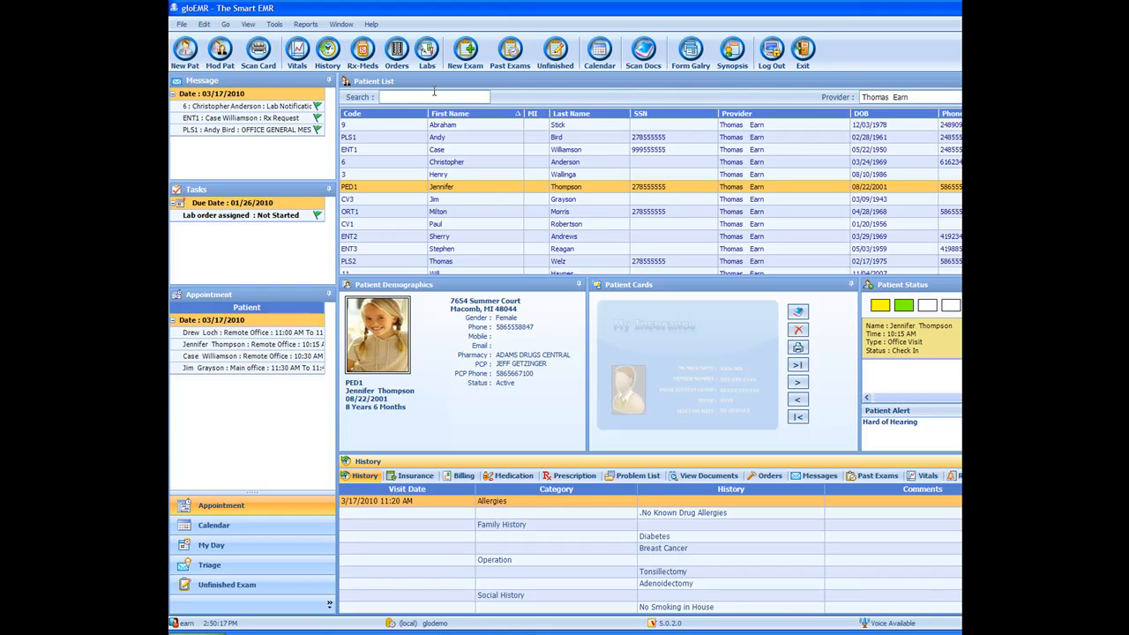
# Step: Start a new exam for the patient and load the ENT template from the SOAP templates
pyautogui.click(467, 53)
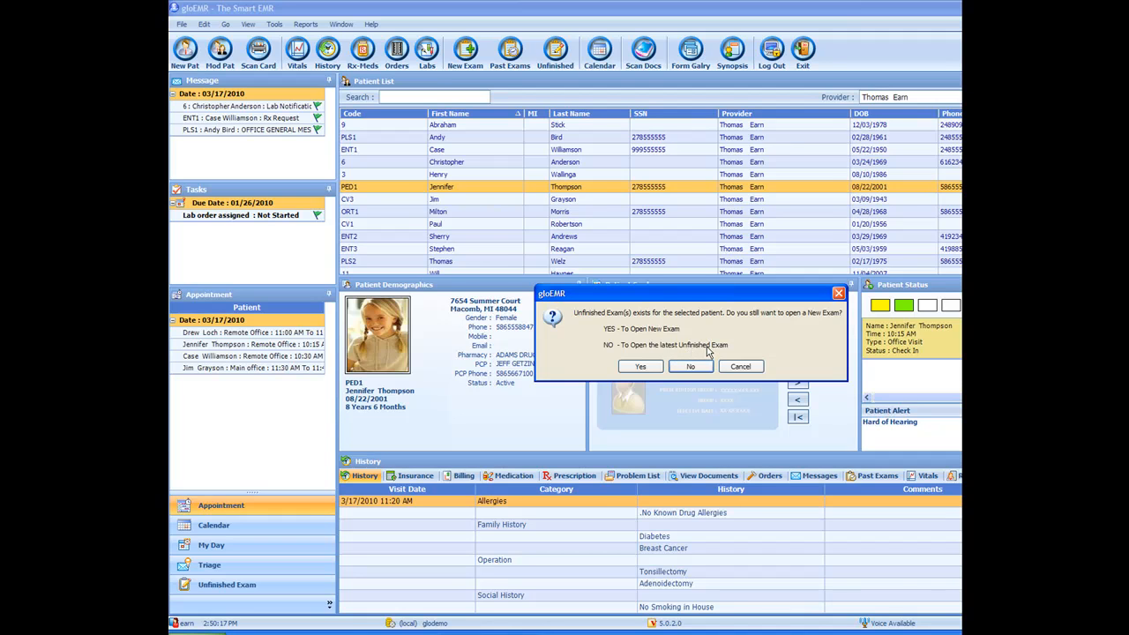
pyautogui.click(640, 367)
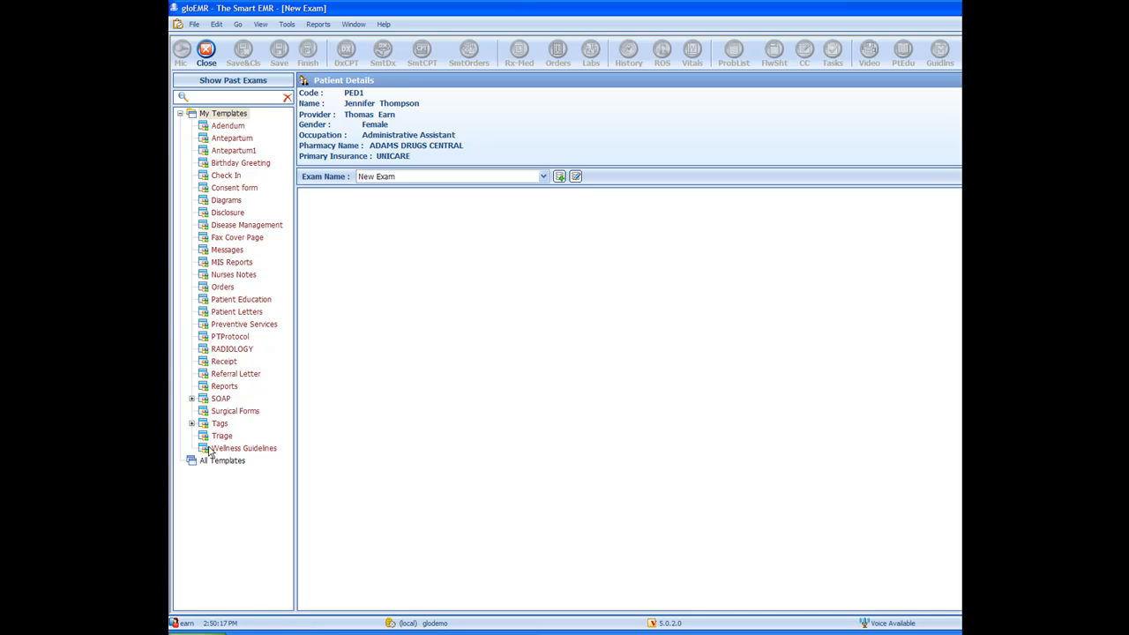
pyautogui.click(191, 399)
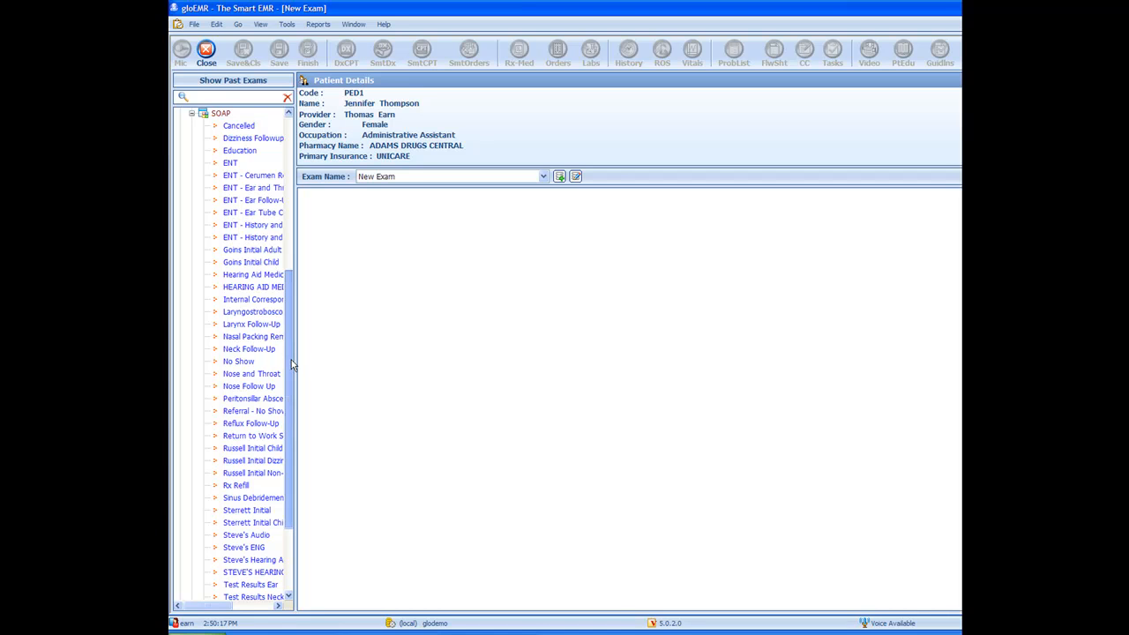
pyautogui.doubleClick(231, 163)
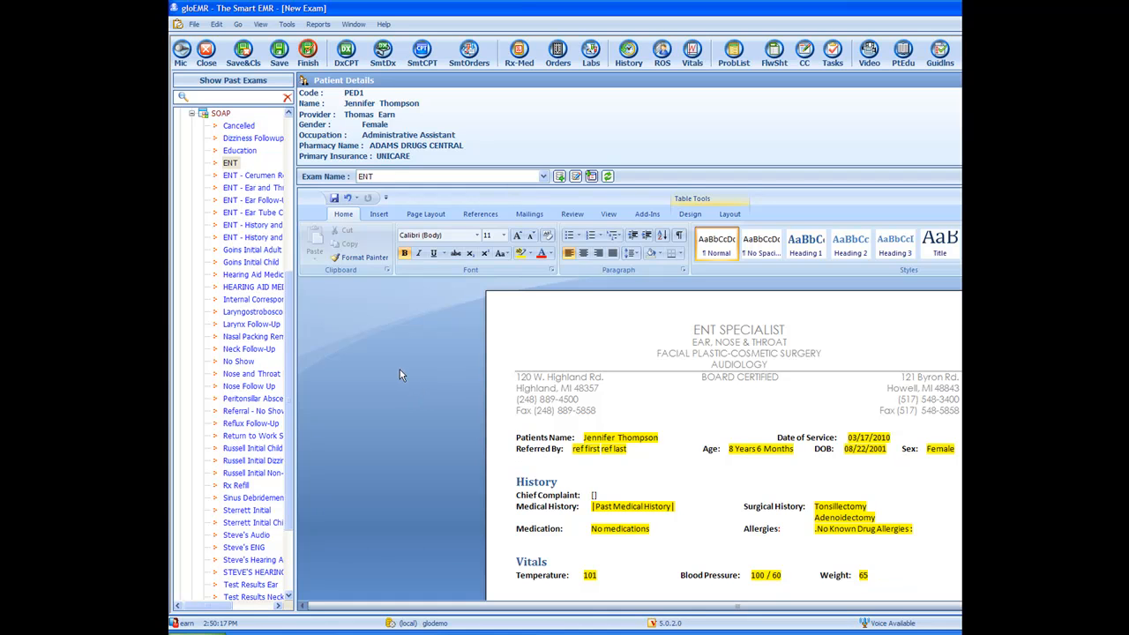
# Step: Fill in the chief complaint with the right ear pain narrative using the Tags templates
pyautogui.scroll(-1, 400, 369)
pyautogui.scroll(1, 398, 366)
pyautogui.scroll(-1, 579, 529)
pyautogui.scroll(-1, 586, 529)
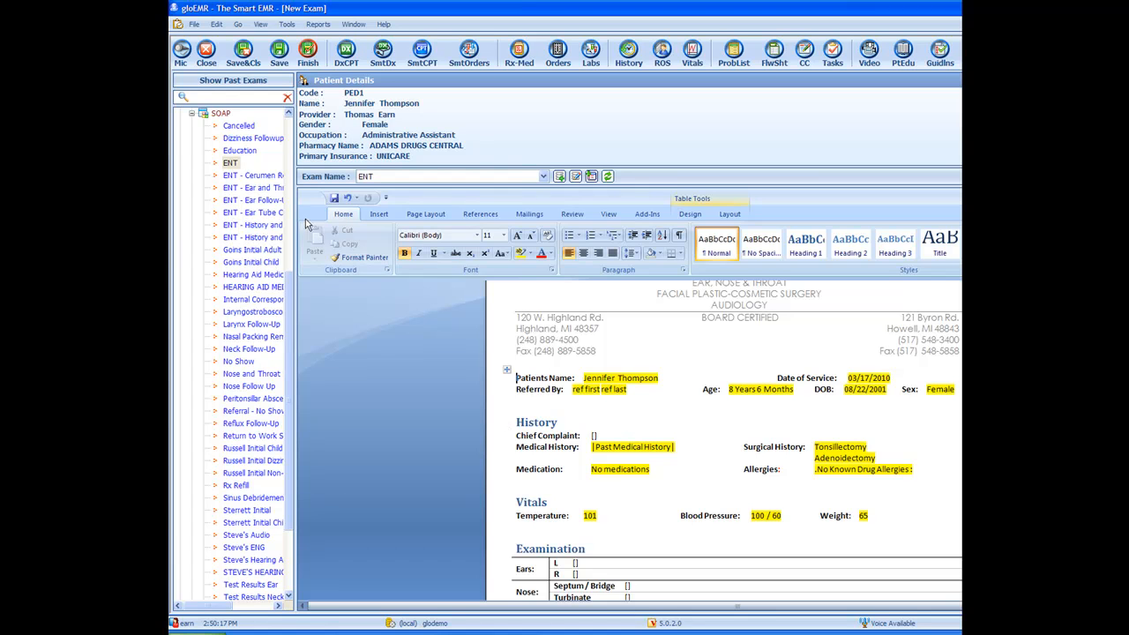
pyautogui.click(191, 114)
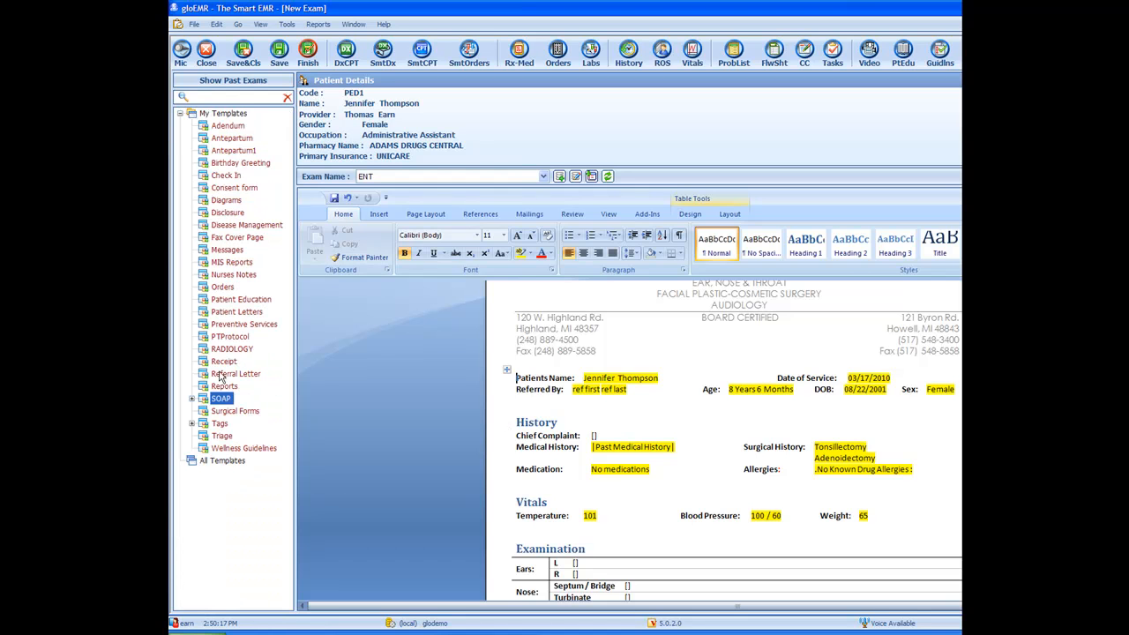
pyautogui.click(192, 424)
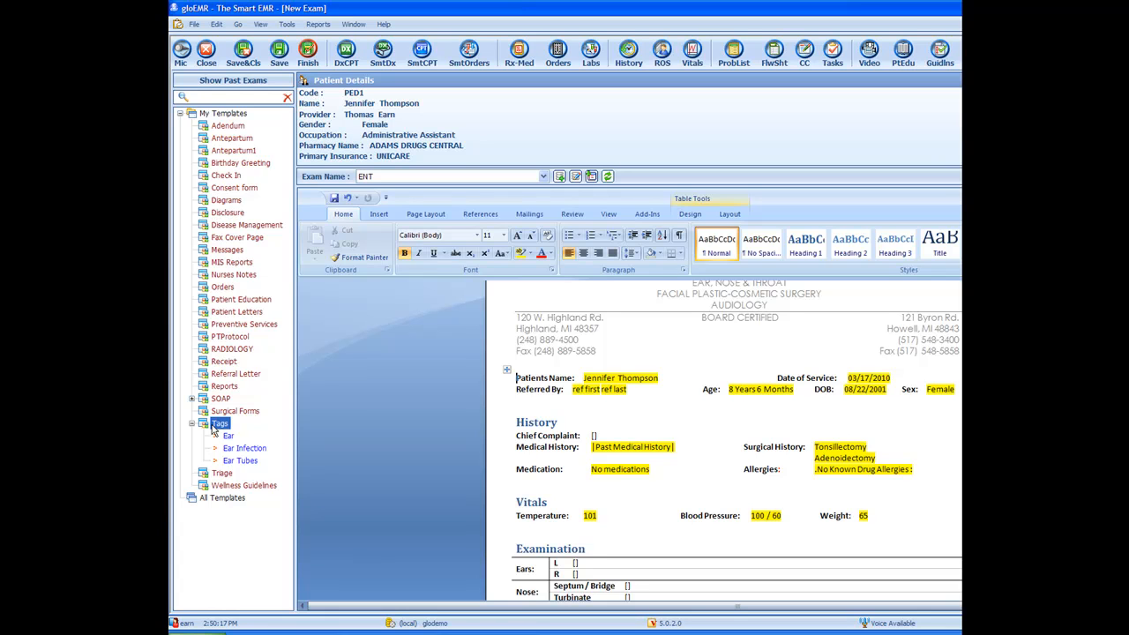
pyautogui.press('F2')
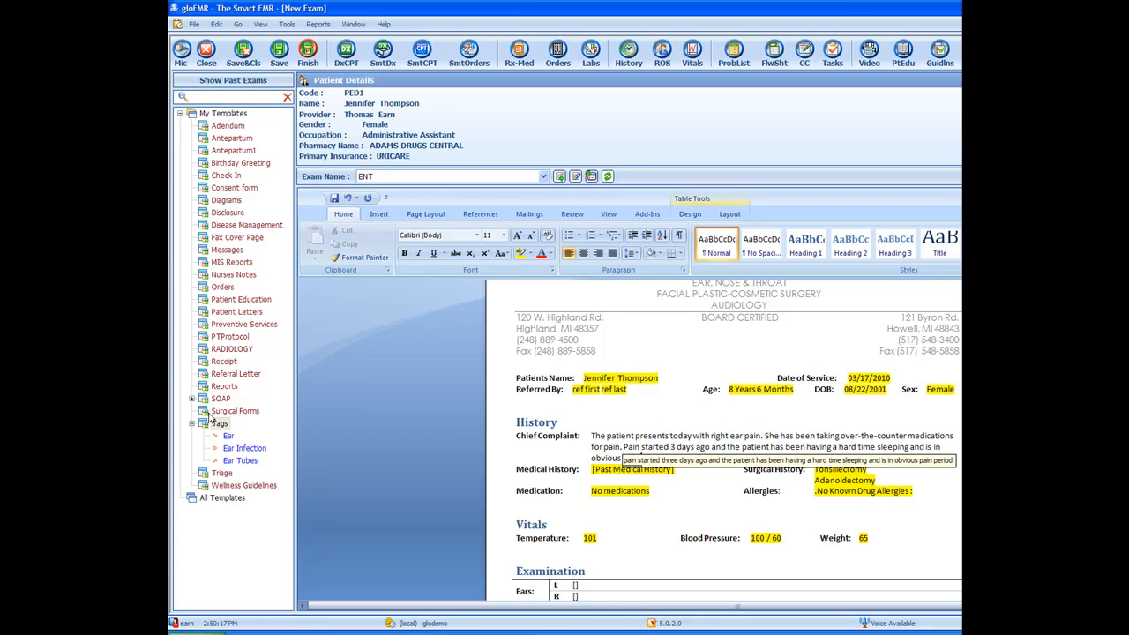
# Step: Bold the words 'obvious pain' in the chief complaint text
pyautogui.click(700, 505)
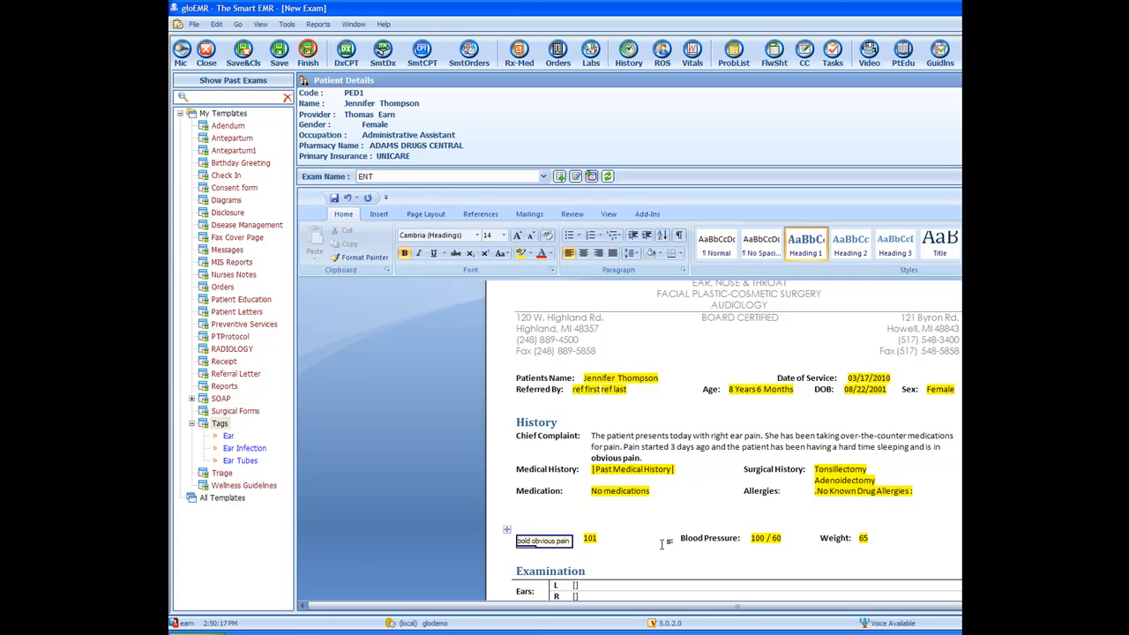
pyautogui.scroll(-2, 675, 534)
pyautogui.scroll(-2, 679, 520)
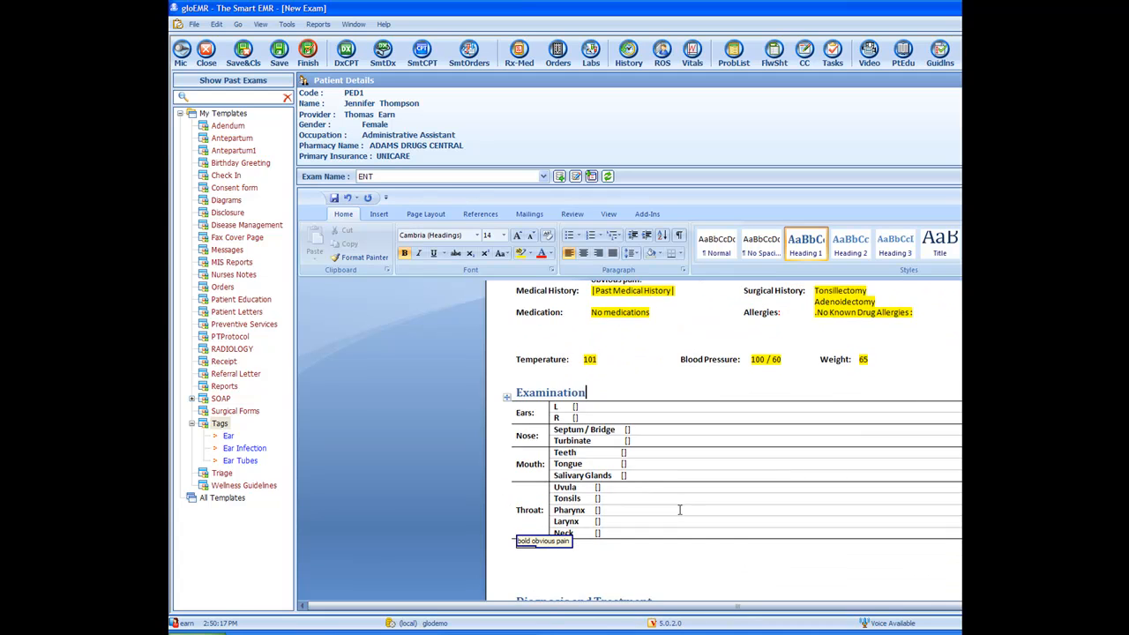
# Step: Enter 'The left ear is impacted with earwax' as the left ear examination finding
pyautogui.press('F11')
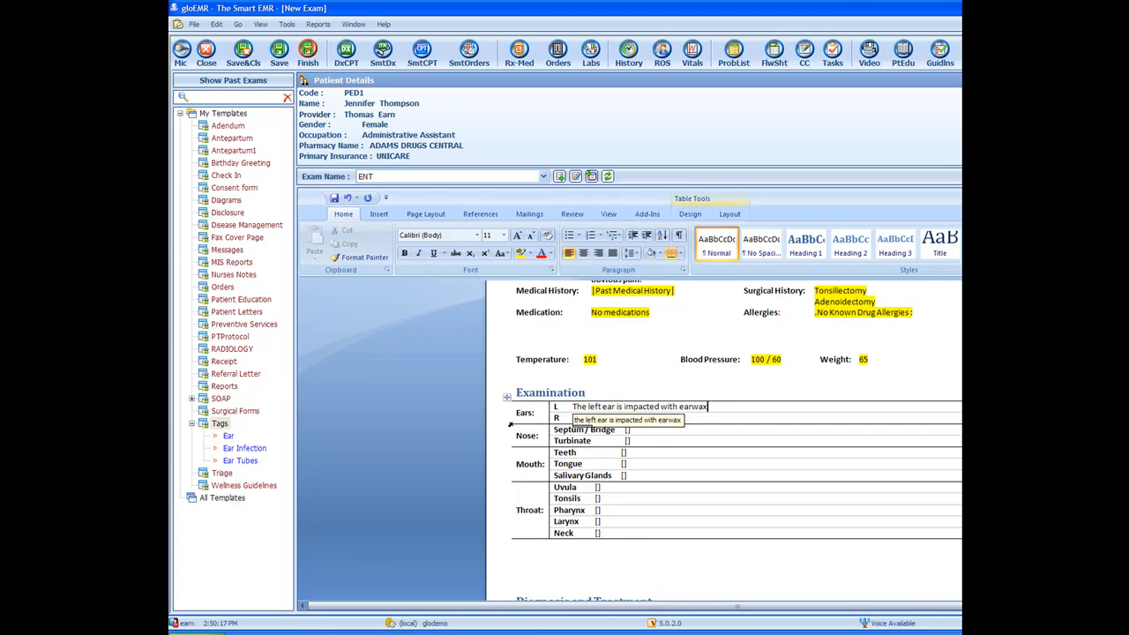
pyautogui.click(627, 552)
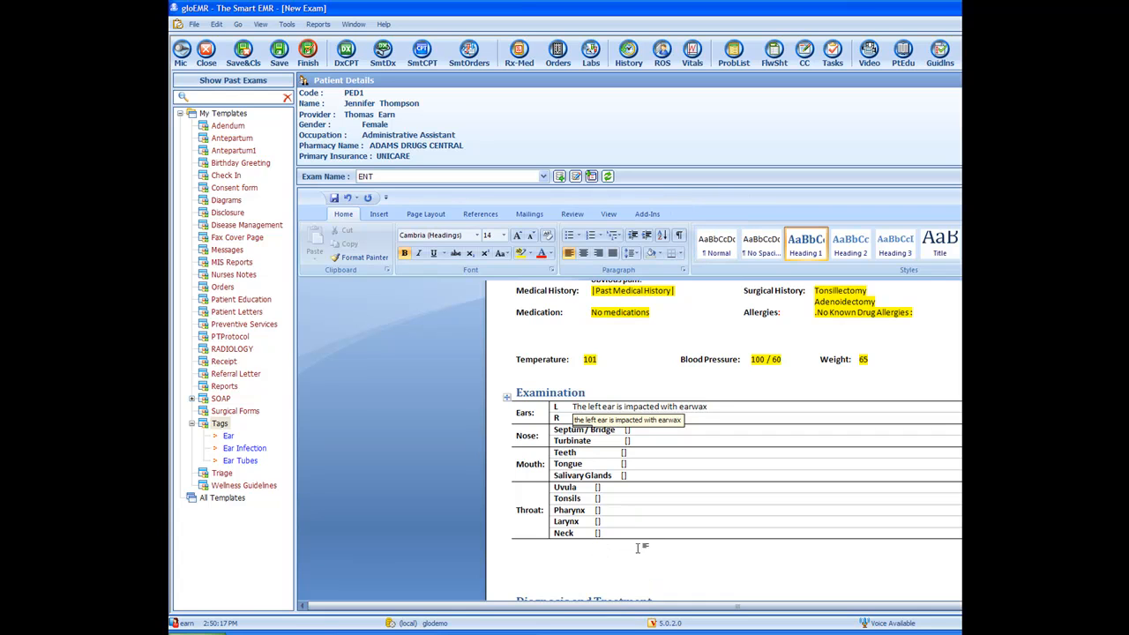
pyautogui.scroll(-2, 631, 549)
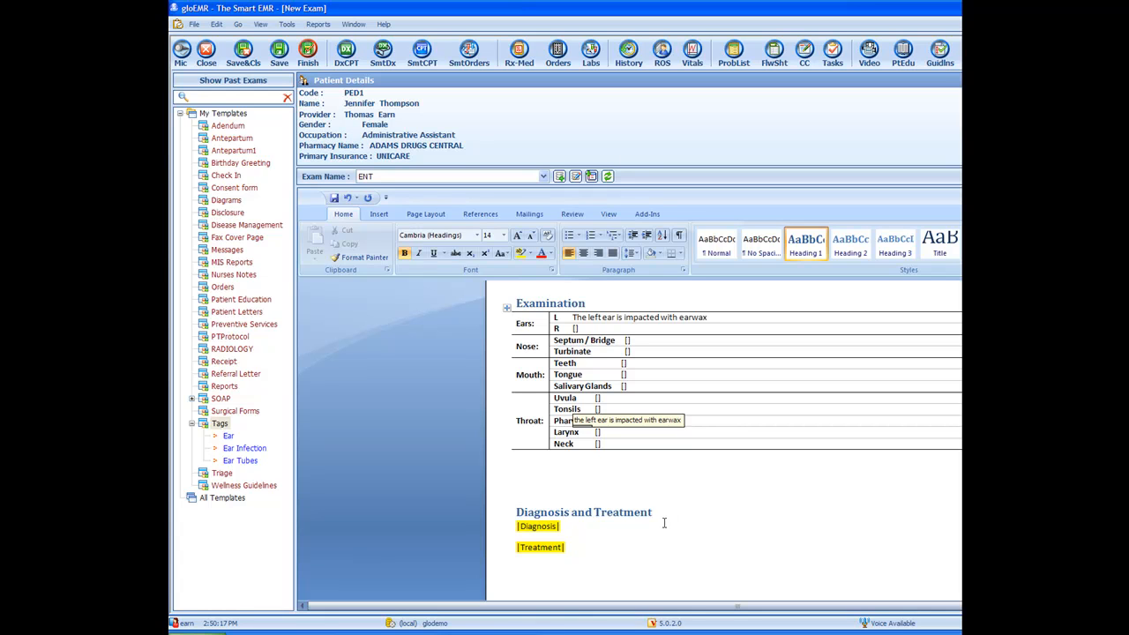
# Step: Insert the Cyst Back Of Wrist diagram from the Diagrams group of All Templates into the note
pyautogui.click(225, 500)
pyautogui.doubleClick(224, 500)
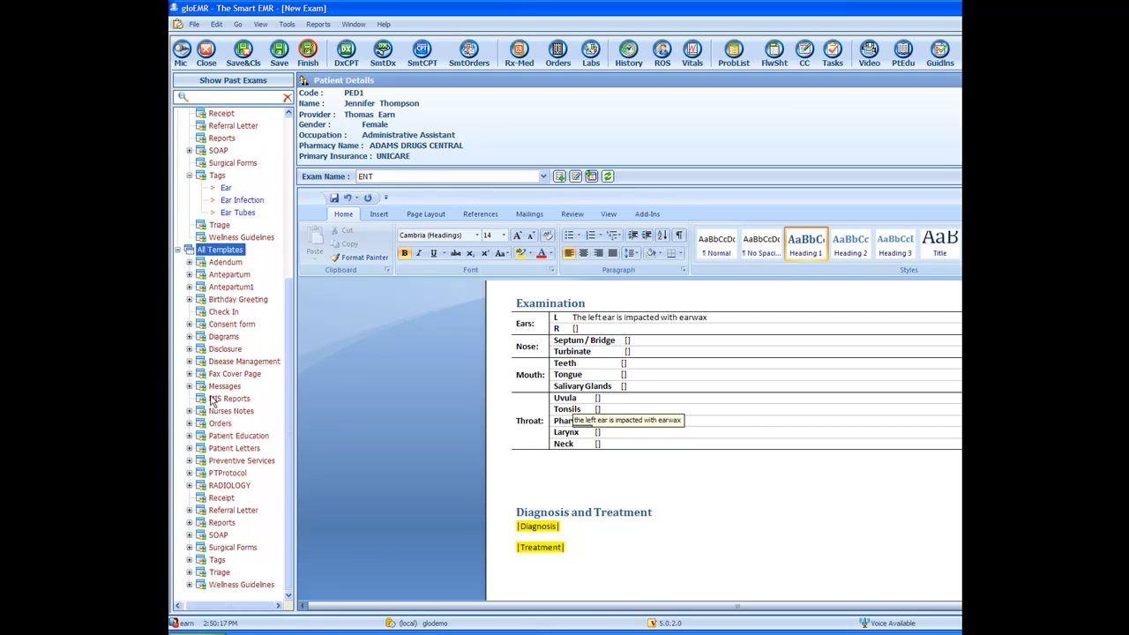
pyautogui.click(189, 336)
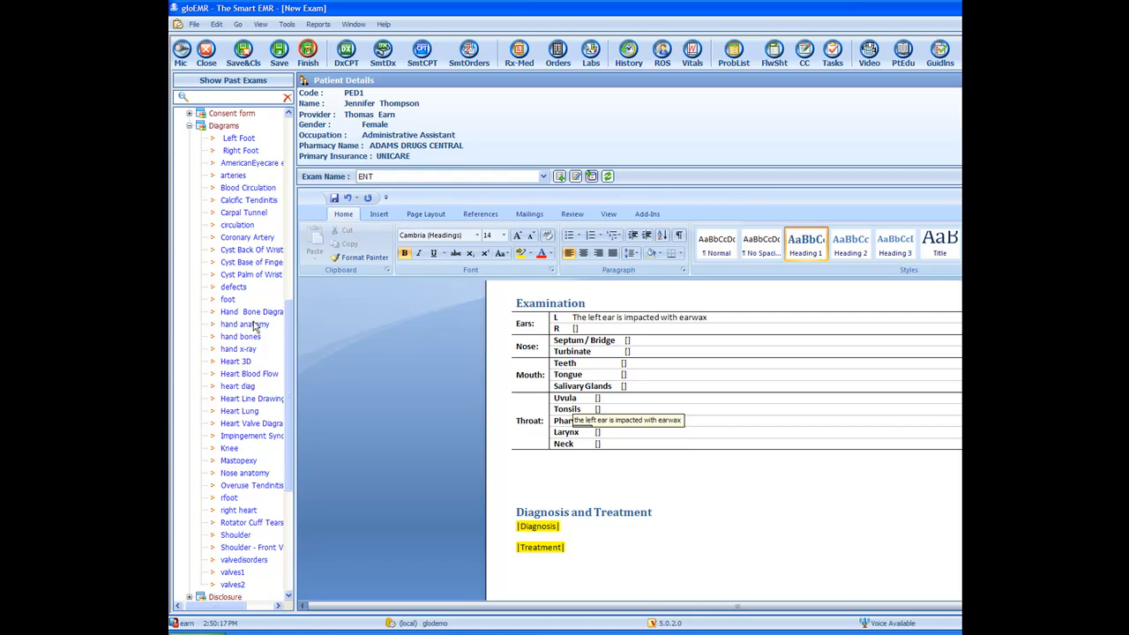
pyautogui.doubleClick(249, 251)
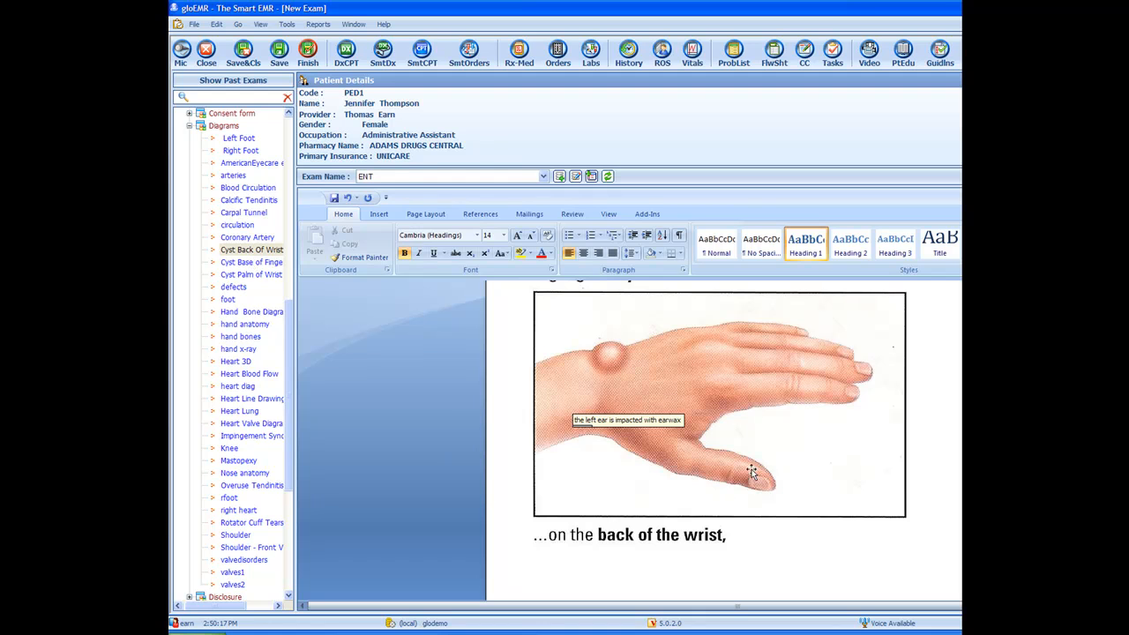
# Step: Circle the cyst on the wrist diagram in the Drawing Pad and insert the annotated image
pyautogui.doubleClick(650, 375)
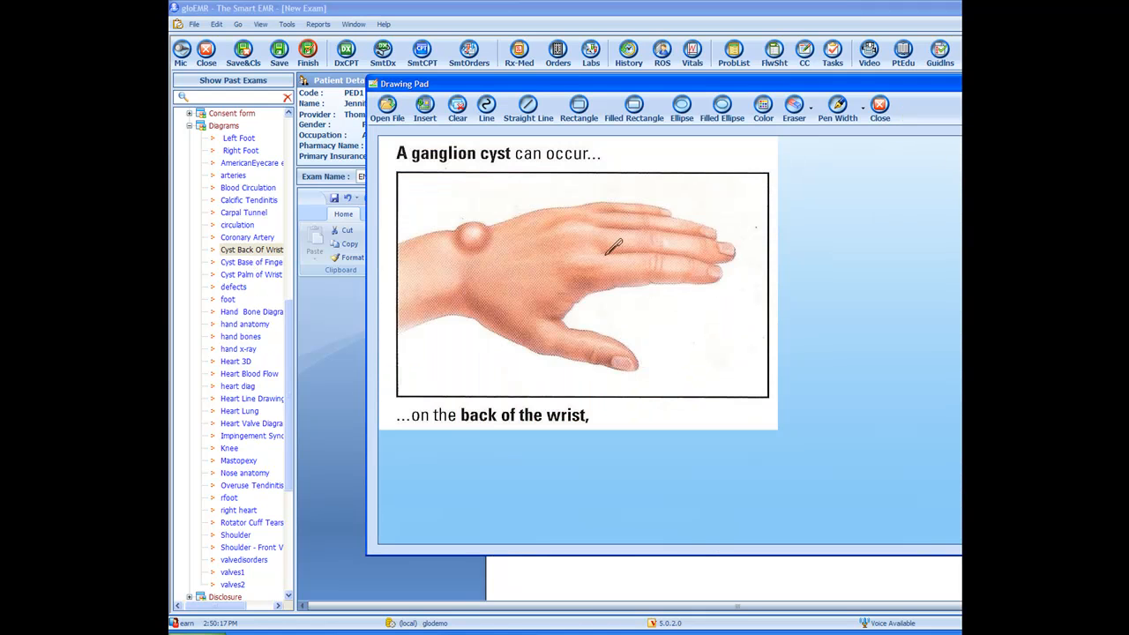
pyautogui.moveTo(503, 202)
pyautogui.mouseDown()
pyautogui.moveTo(447, 228)
pyautogui.moveTo(534, 243)
pyautogui.moveTo(480, 210)
pyautogui.mouseUp()
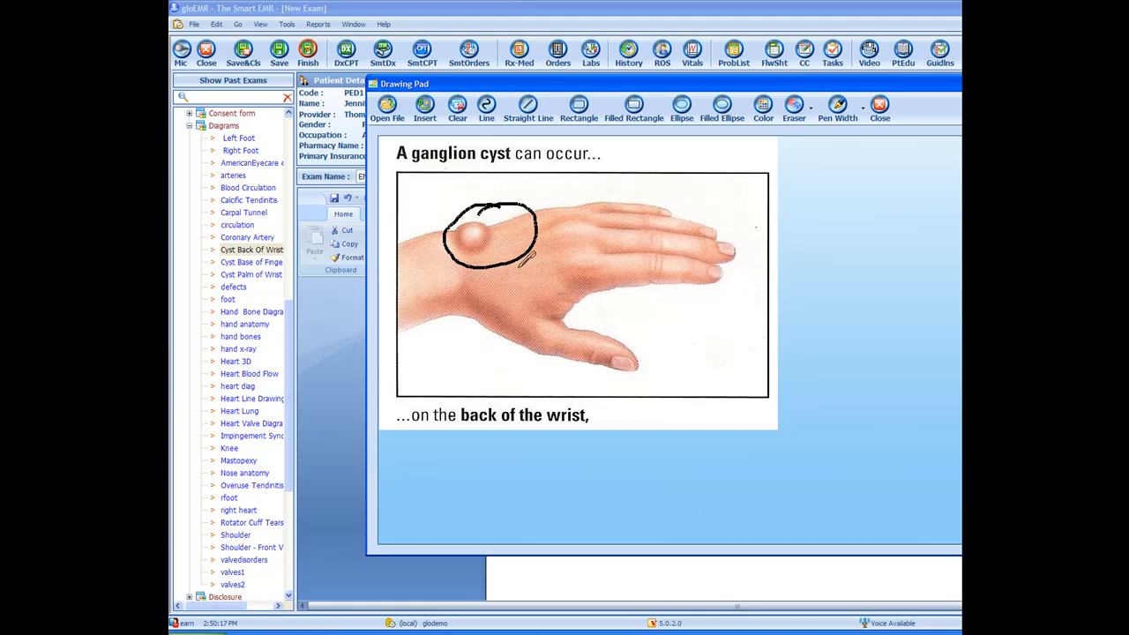
pyautogui.click(426, 107)
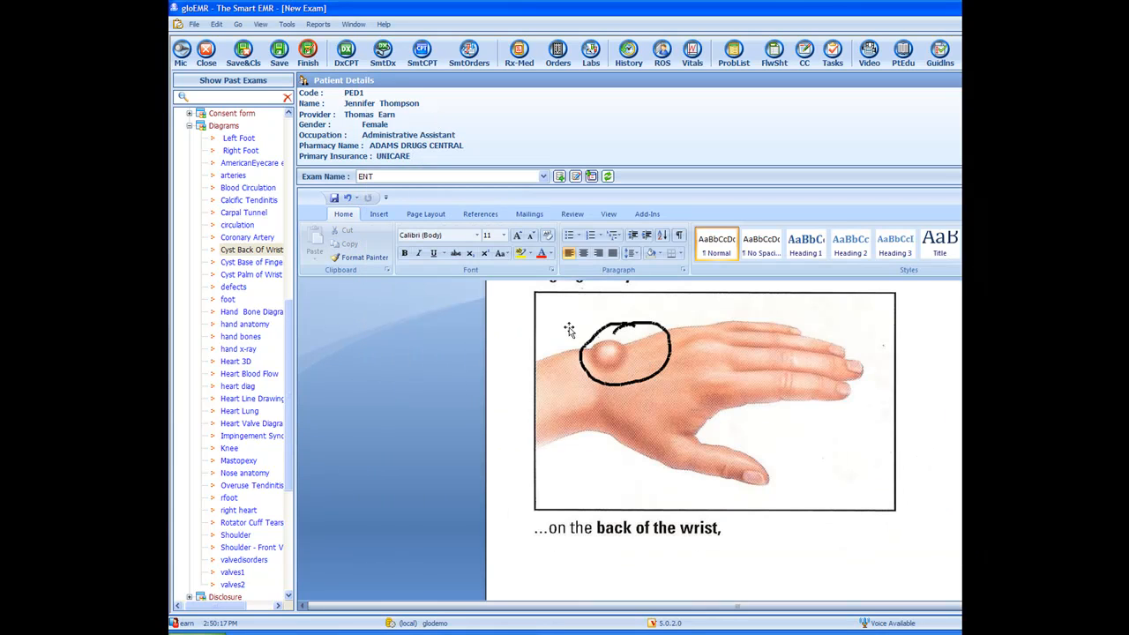
# Step: Delete the annotated wrist diagram from the note
pyautogui.scroll(5, 867, 448)
pyautogui.scroll(-3, 868, 447)
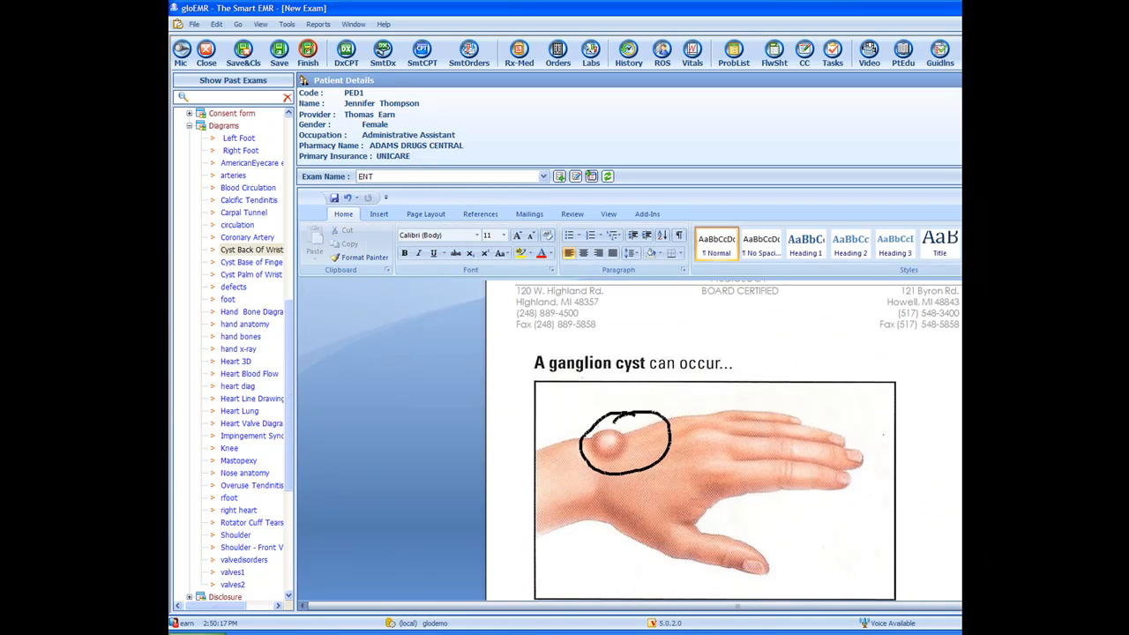
pyautogui.click(557, 386)
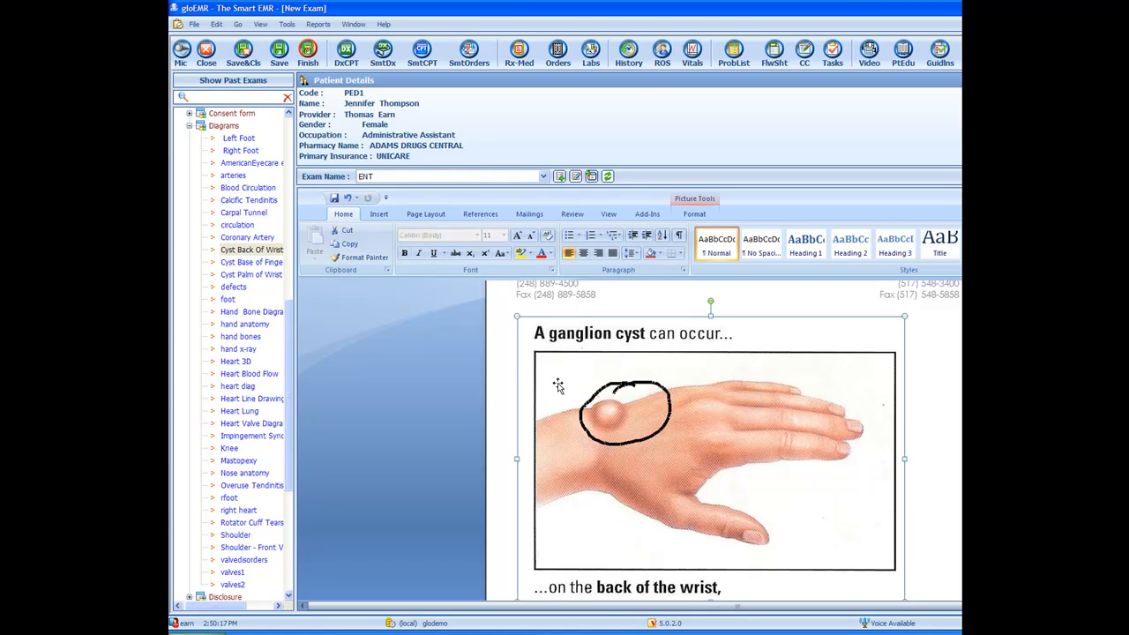
pyautogui.press('Delete')
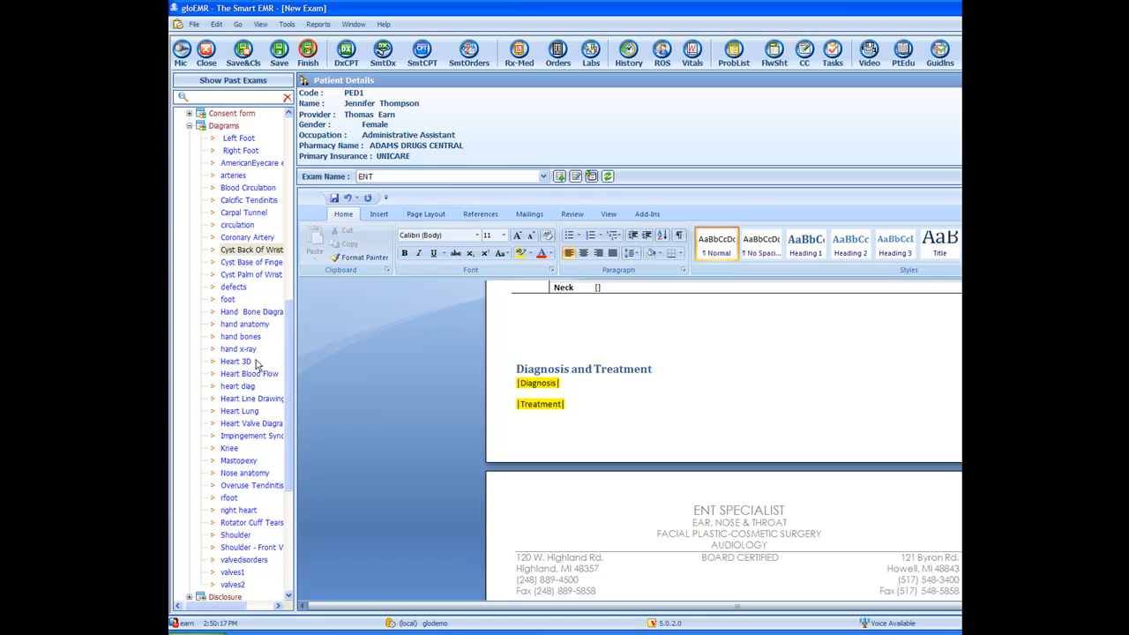
# Step: Insert the Ear Tubes tag diagram and circle the inserted ear tube in the Drawing Pad
pyautogui.click(190, 126)
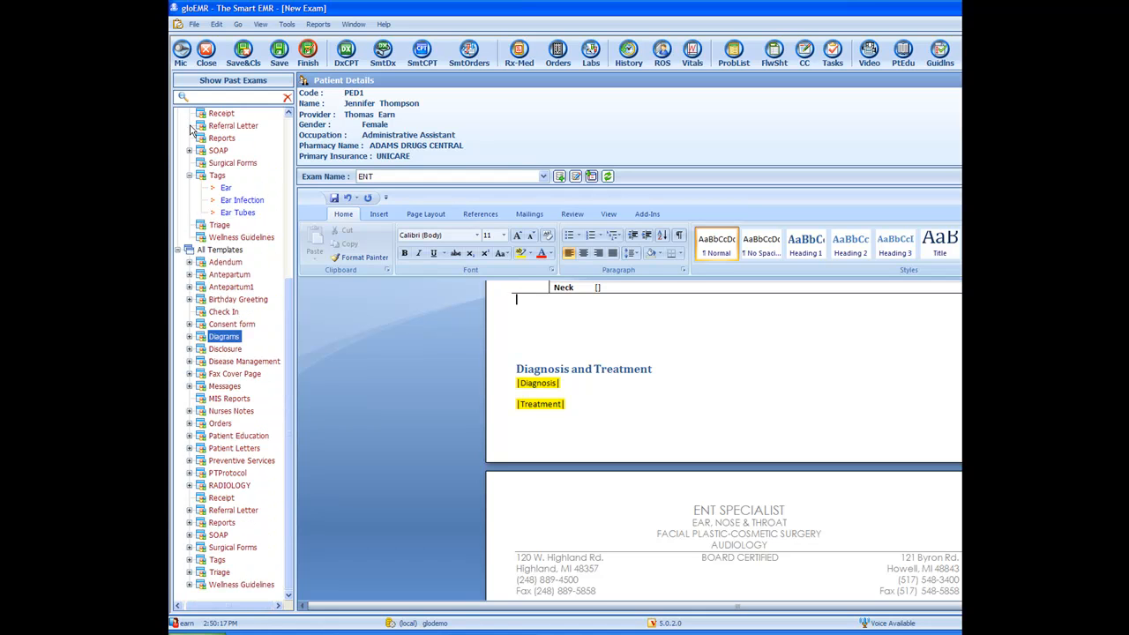
pyautogui.doubleClick(244, 213)
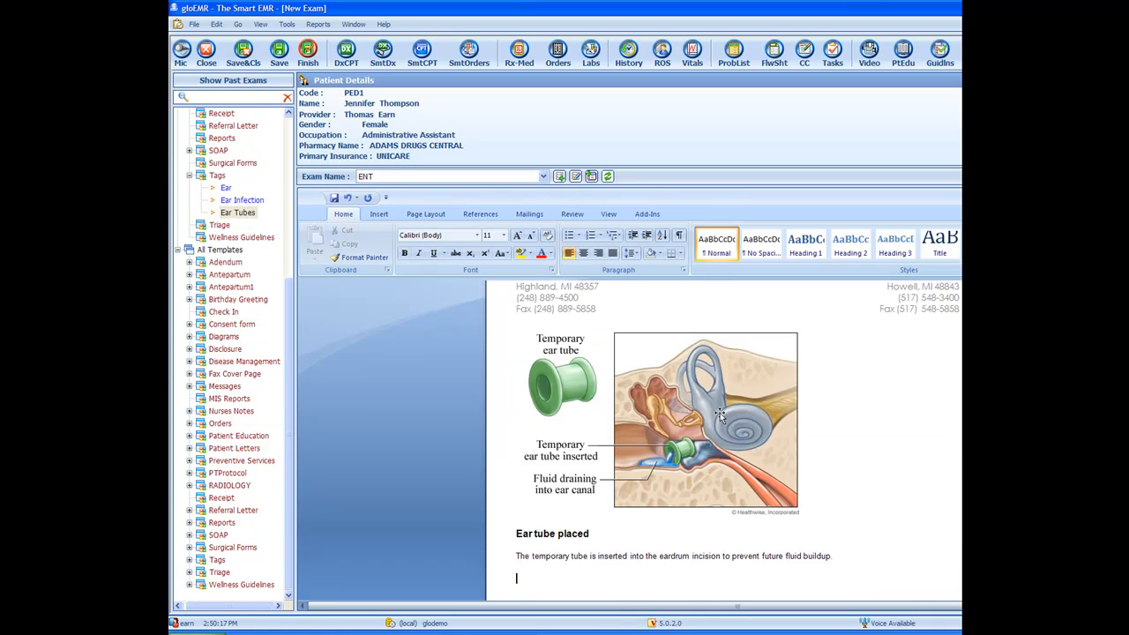
pyautogui.doubleClick(646, 407)
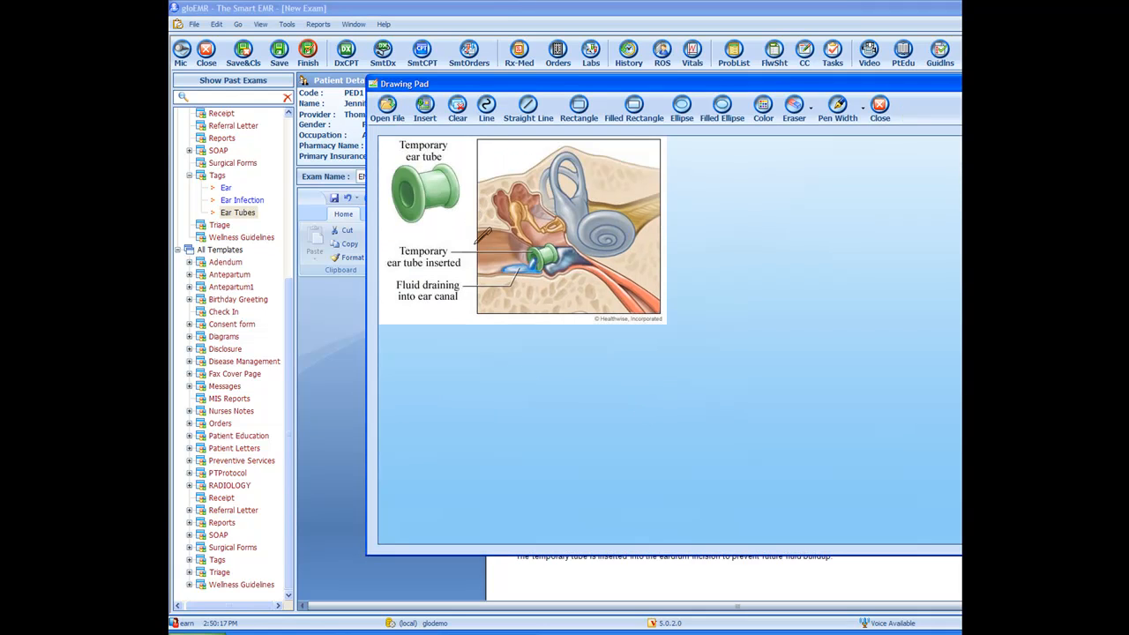
pyautogui.moveTo(486, 278)
pyautogui.mouseDown()
pyautogui.moveTo(529, 289)
pyautogui.moveTo(584, 233)
pyautogui.moveTo(521, 227)
pyautogui.moveTo(491, 265)
pyautogui.moveTo(507, 284)
pyautogui.moveTo(569, 263)
pyautogui.mouseUp()
pyautogui.click(425, 106)
# Step: Open Smart Diagnosis and add 381.01 - ACUTE SEROUS OTITIS MEDIA
pyautogui.scroll(10, 764, 424)
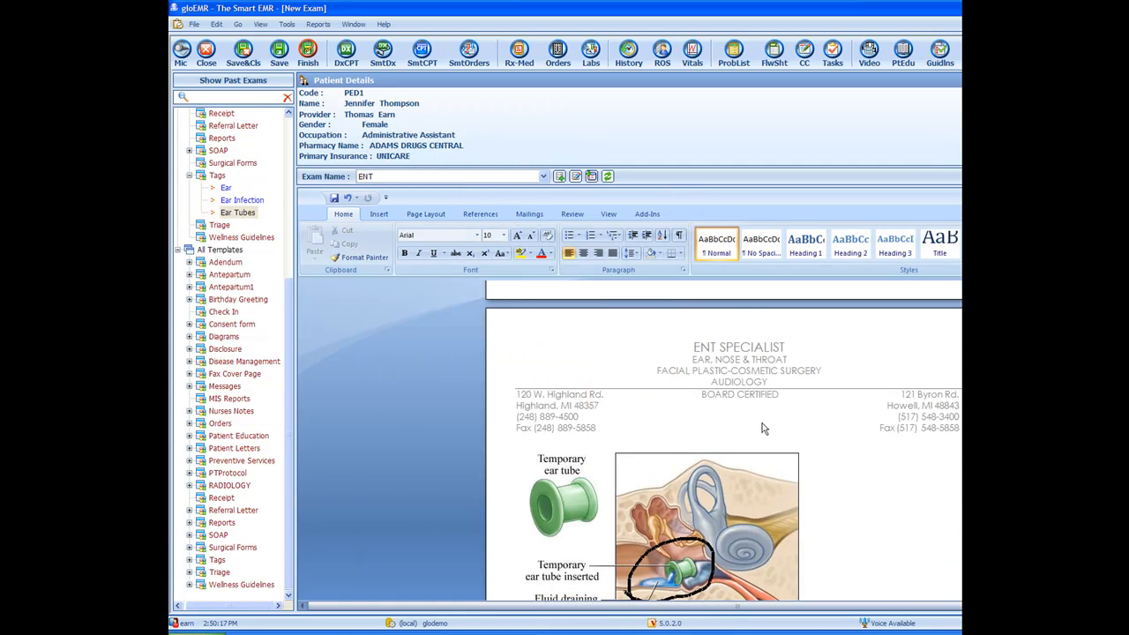
pyautogui.scroll(-10, 755, 425)
pyautogui.scroll(-3, 755, 423)
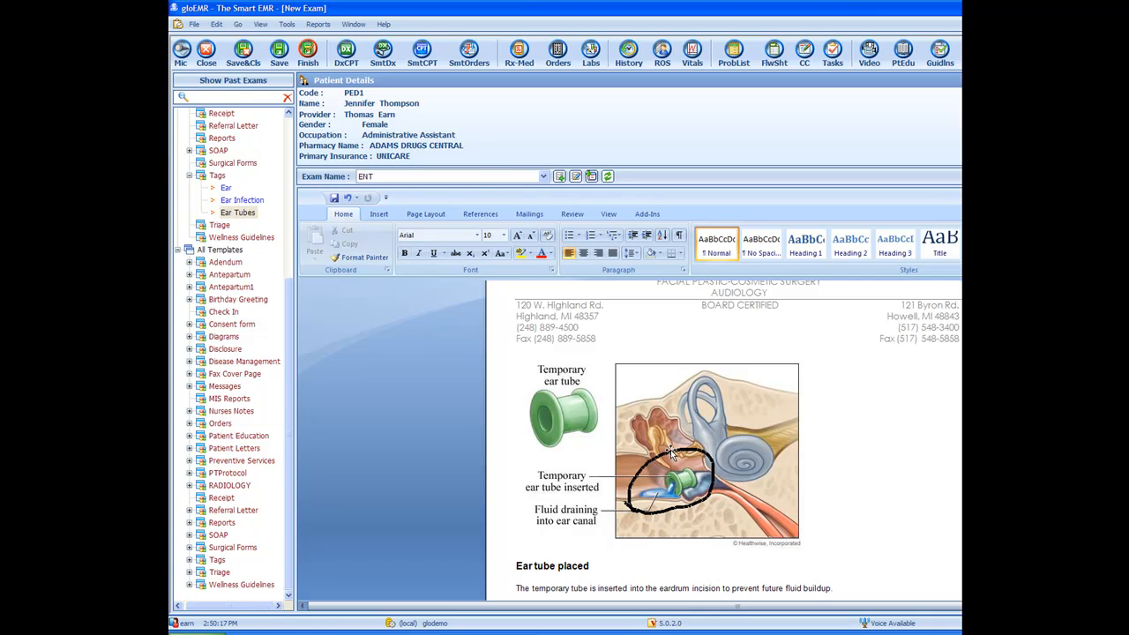
pyautogui.scroll(2, 672, 455)
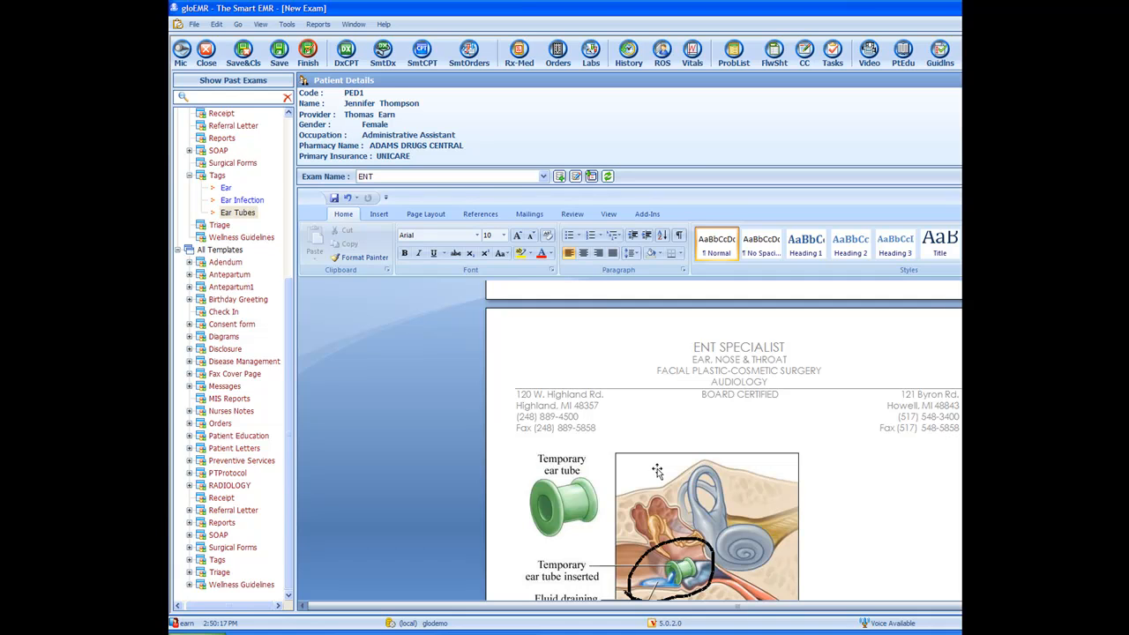
pyautogui.scroll(-5, 657, 472)
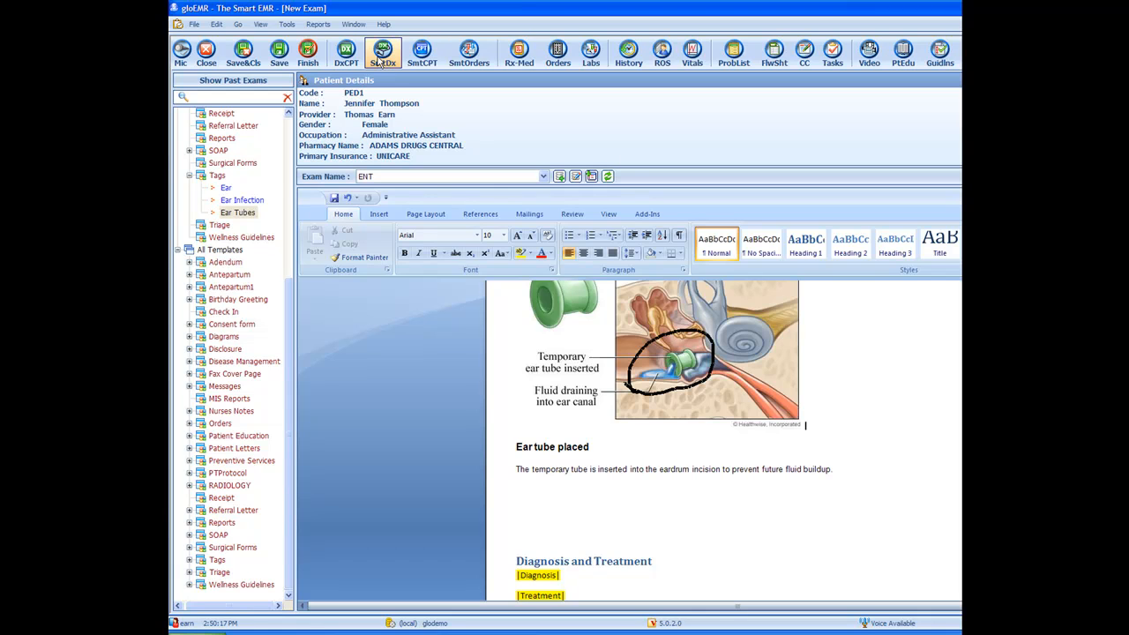
pyautogui.click(383, 55)
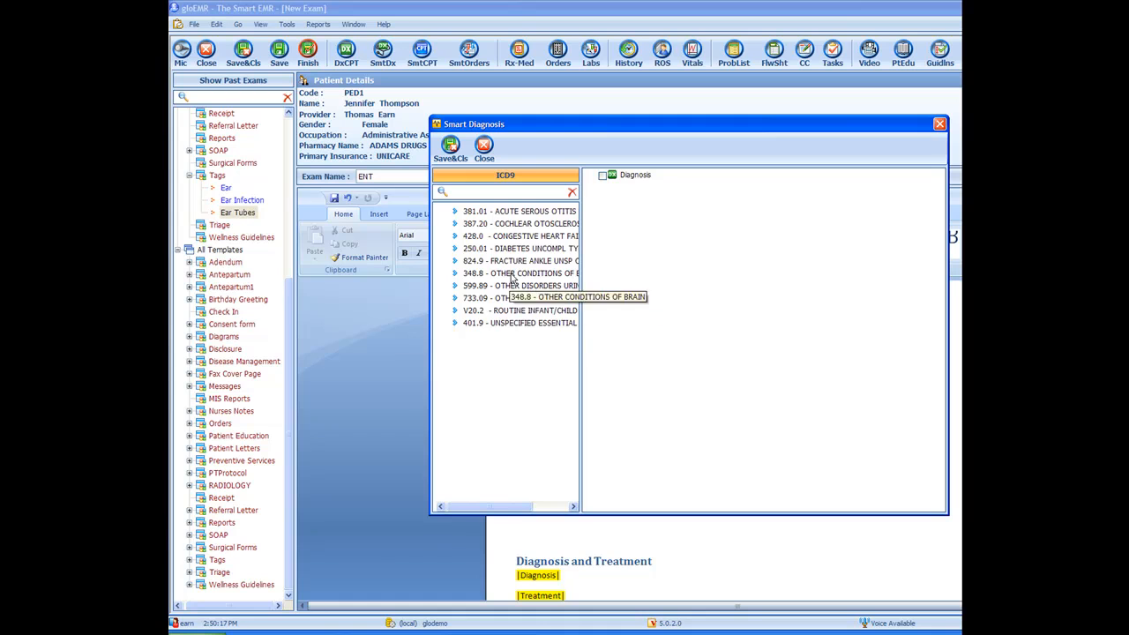
pyautogui.doubleClick(504, 214)
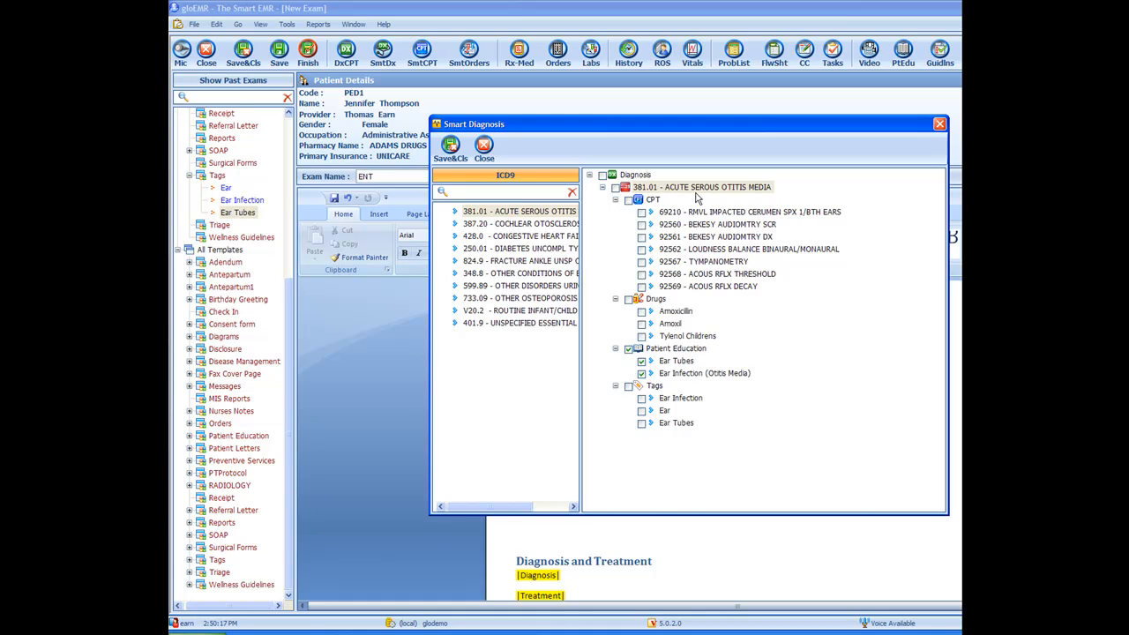
# Step: Check Tympanometry, impacted cerumen removal, Amoxicillin, Tylenol Childrens and the Ear Infection tag, then save the diagnosis
pyautogui.click(642, 262)
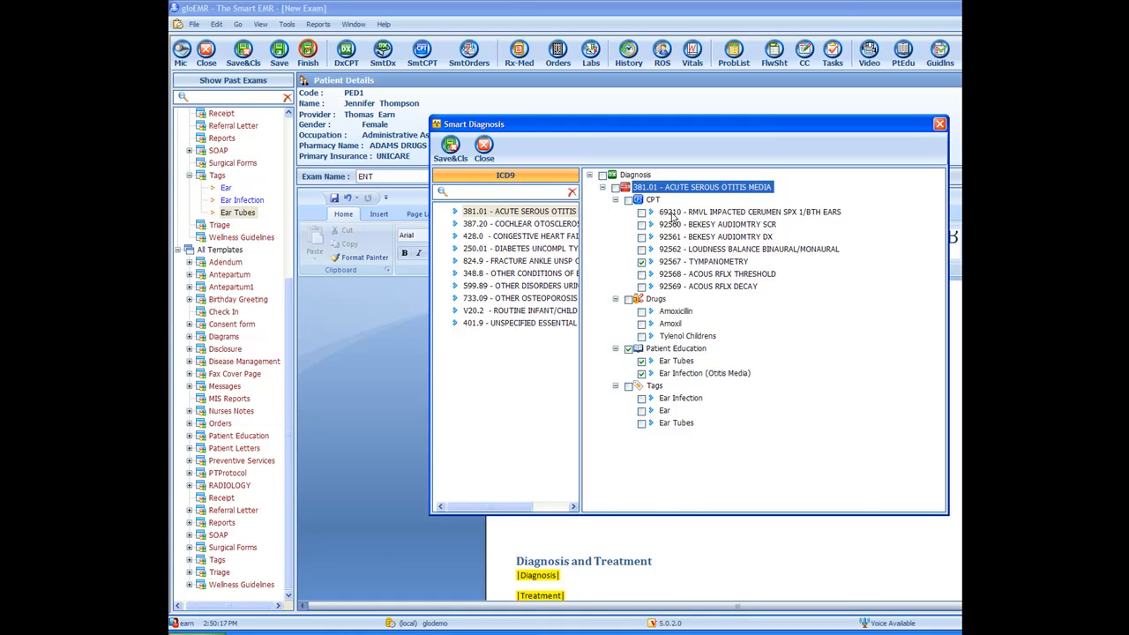
pyautogui.click(641, 213)
pyautogui.click(642, 312)
pyautogui.click(642, 337)
pyautogui.click(642, 399)
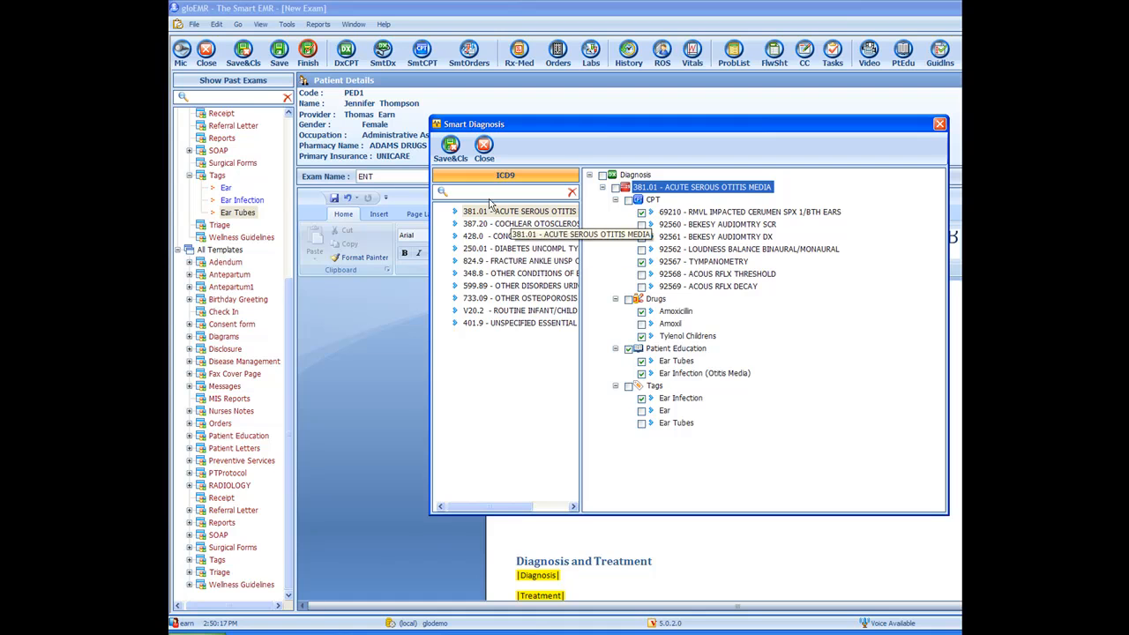
pyautogui.click(451, 147)
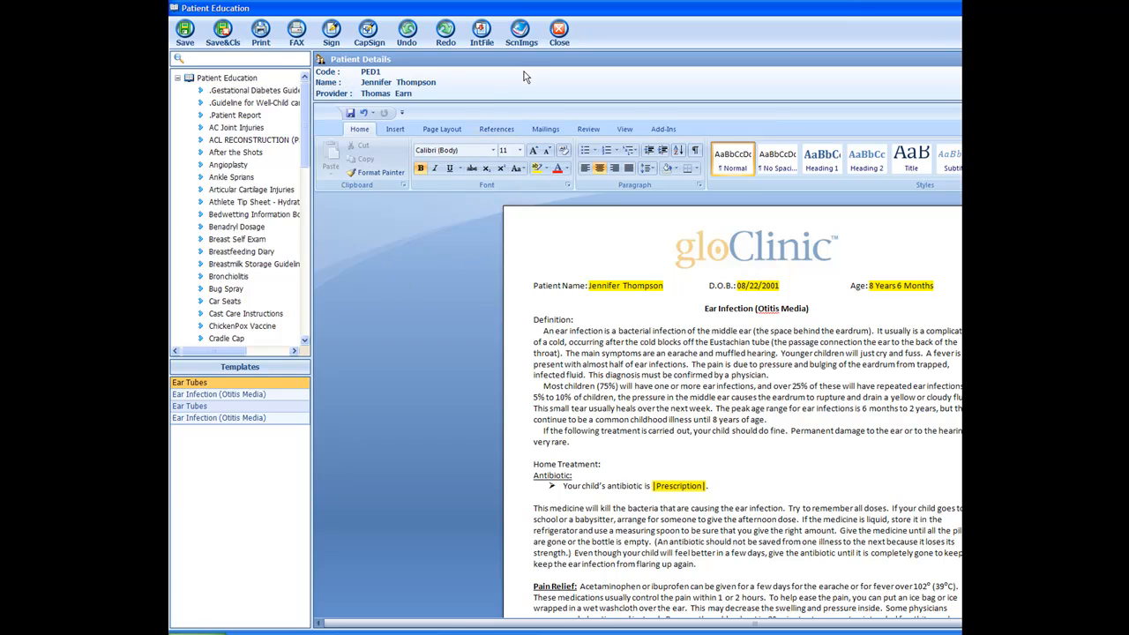
# Step: Save and close the patient education handout and the prescription screen
pyautogui.click(226, 37)
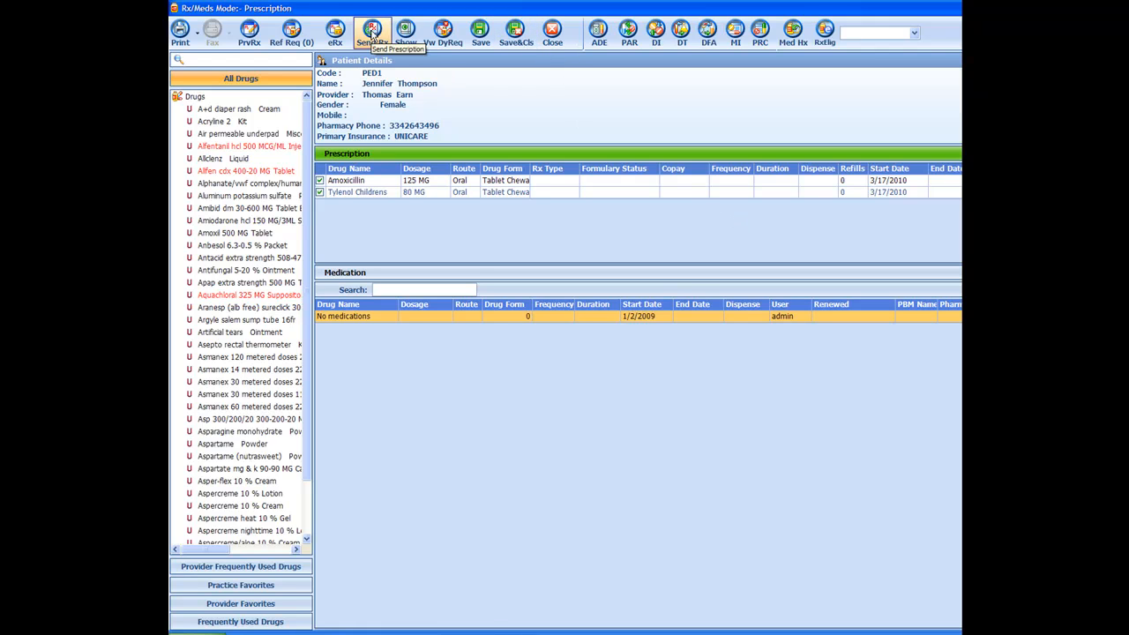
pyautogui.click(515, 32)
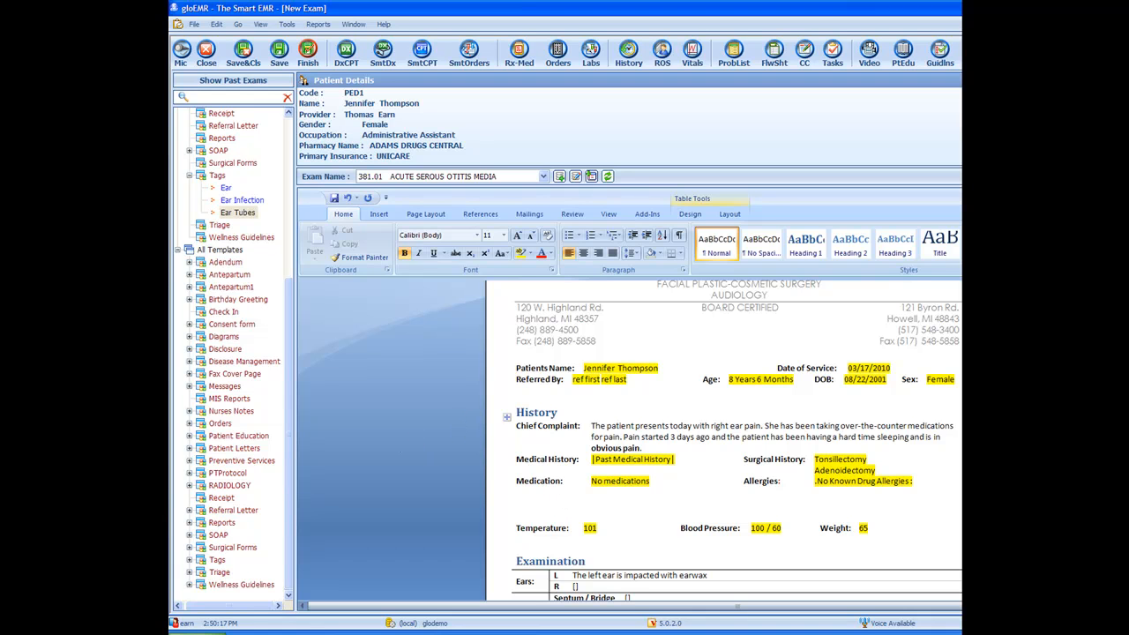
# Step: Delete the leftover 'sided acute otitis media was diagnosed today.' fragment at the start of the treatment paragraph
pyautogui.scroll(-15, 723, 441)
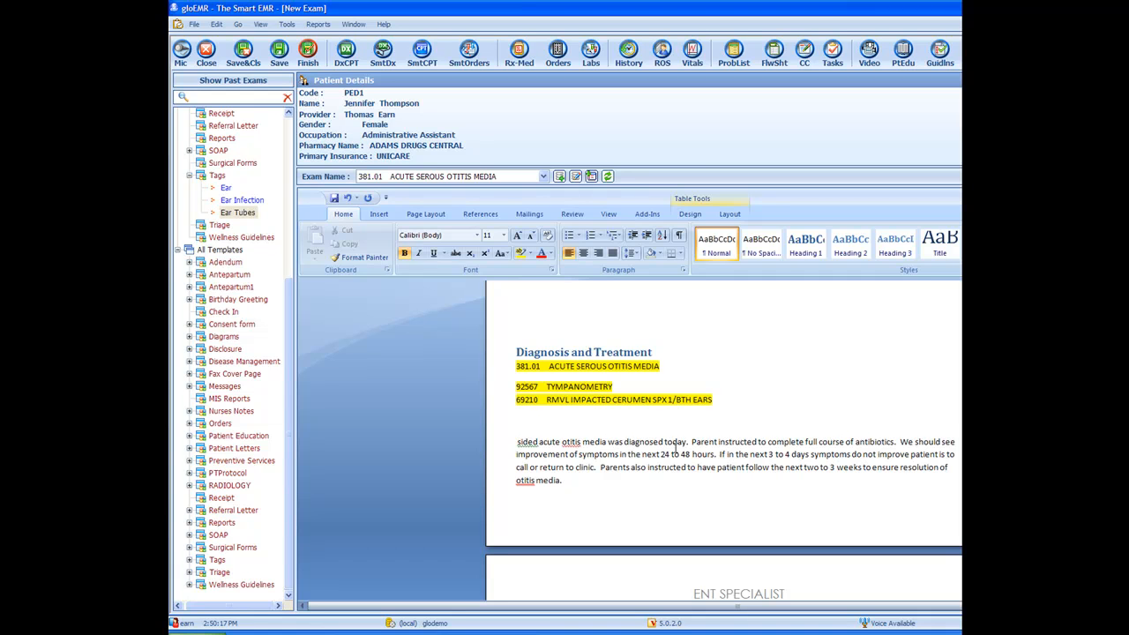
pyautogui.scroll(-2, 636, 490)
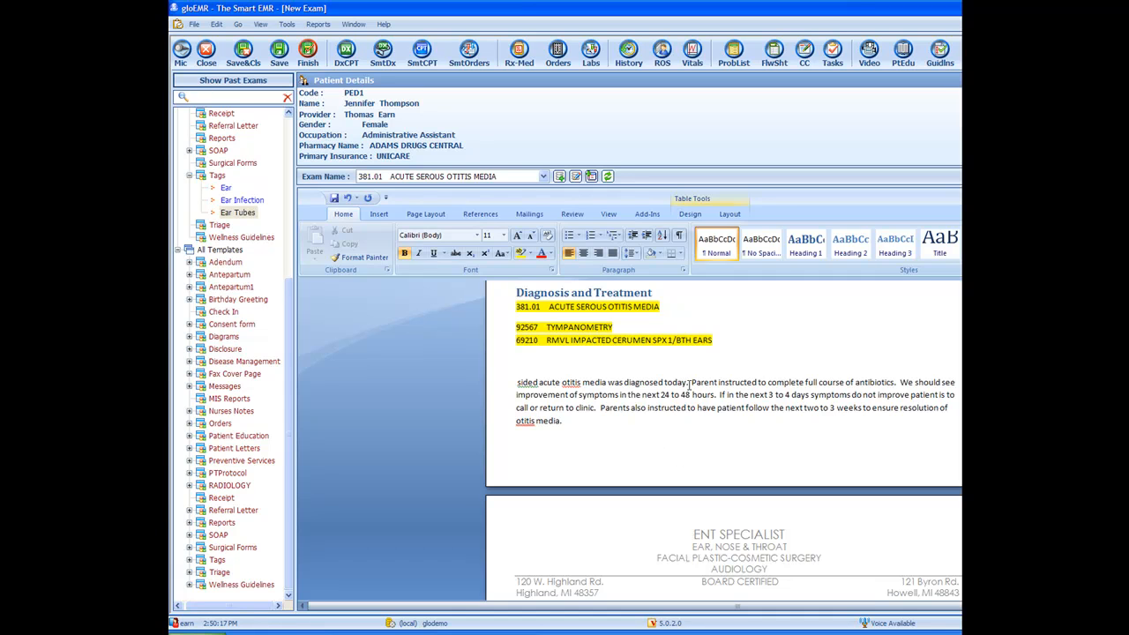
pyautogui.moveTo(687, 383); pyautogui.dragTo(604, 388)
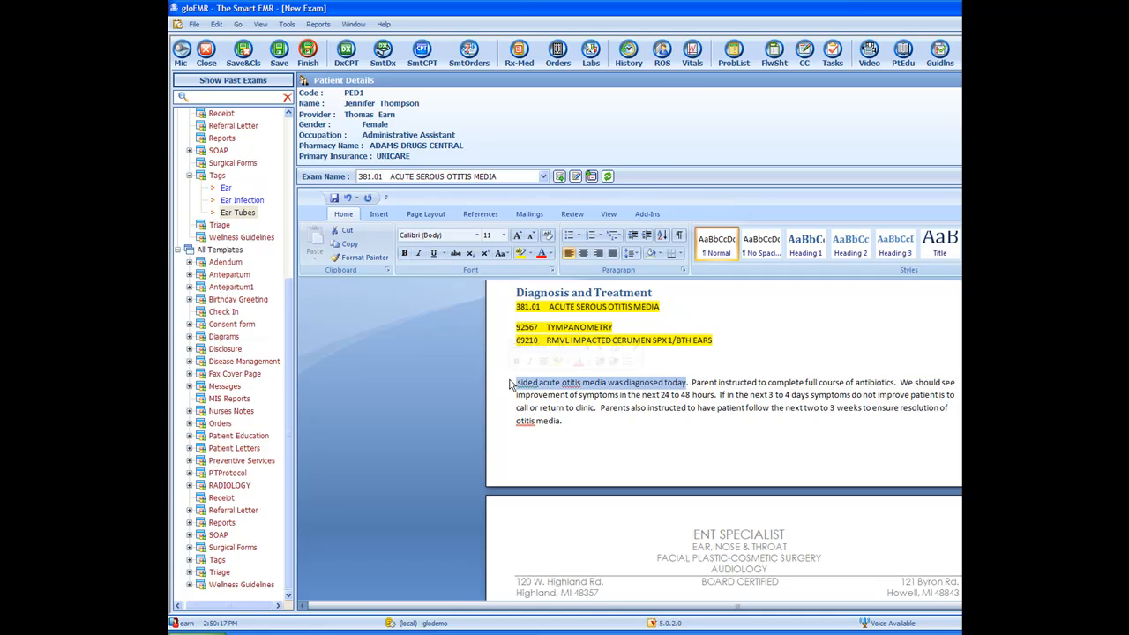
pyautogui.press('Delete')
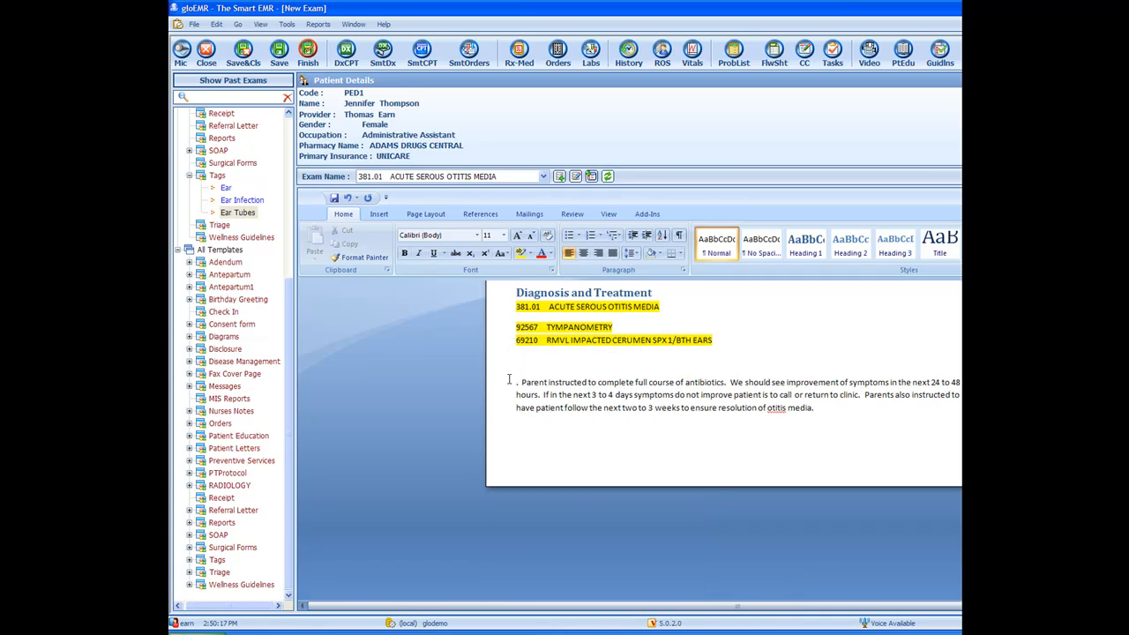
pyautogui.press('Delete')
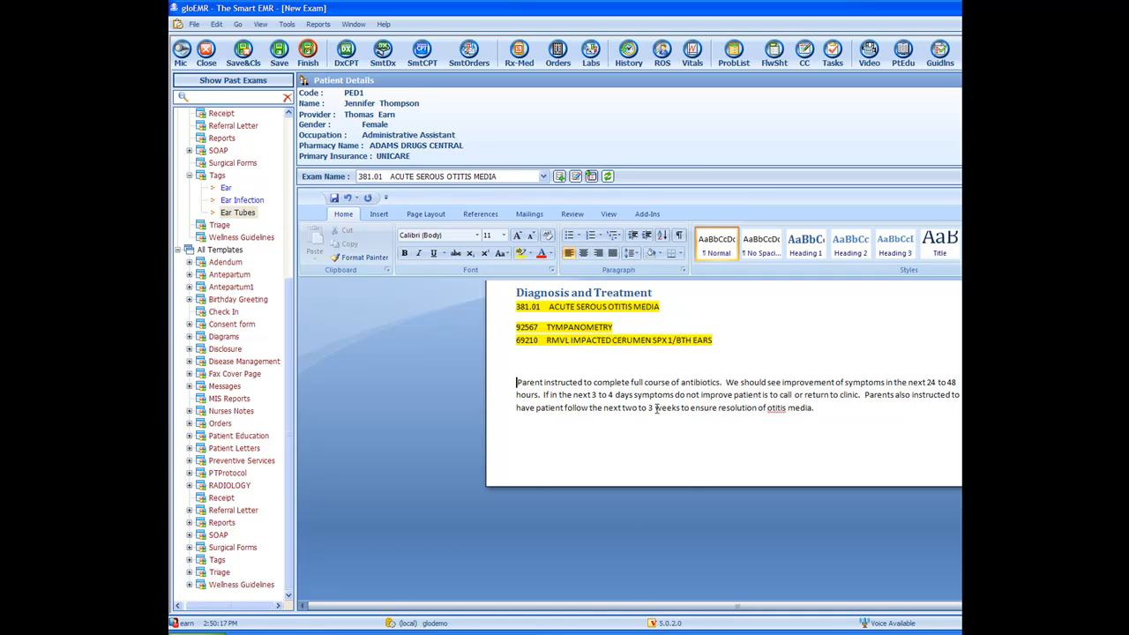
# Step: Add a new line after the treatment paragraph for the provider's electronic signature
pyautogui.click(847, 411)
pyautogui.press('Return')
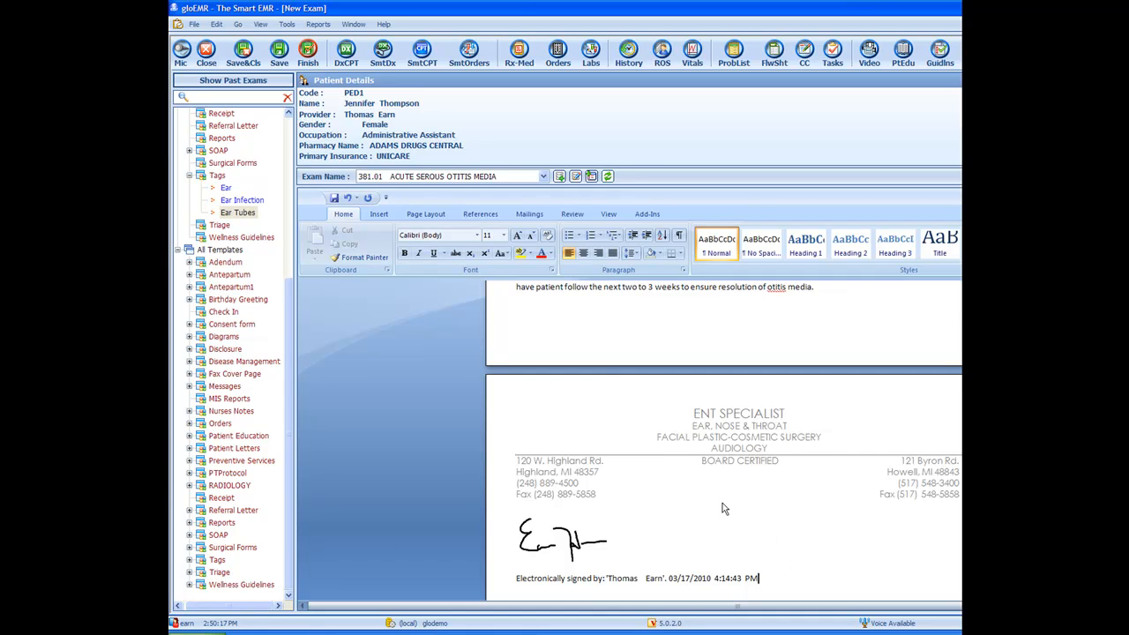
pyautogui.scroll(-1, 722, 508)
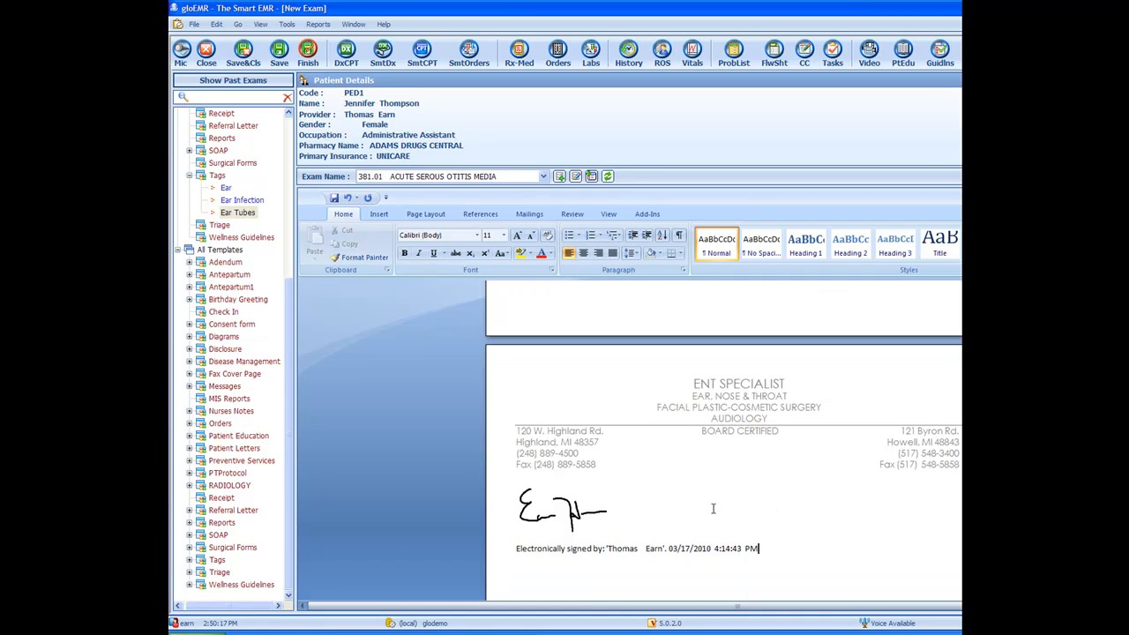
# Step: Finish the exam note to open the visit summary and select the two-week follow-up task
pyautogui.click(308, 56)
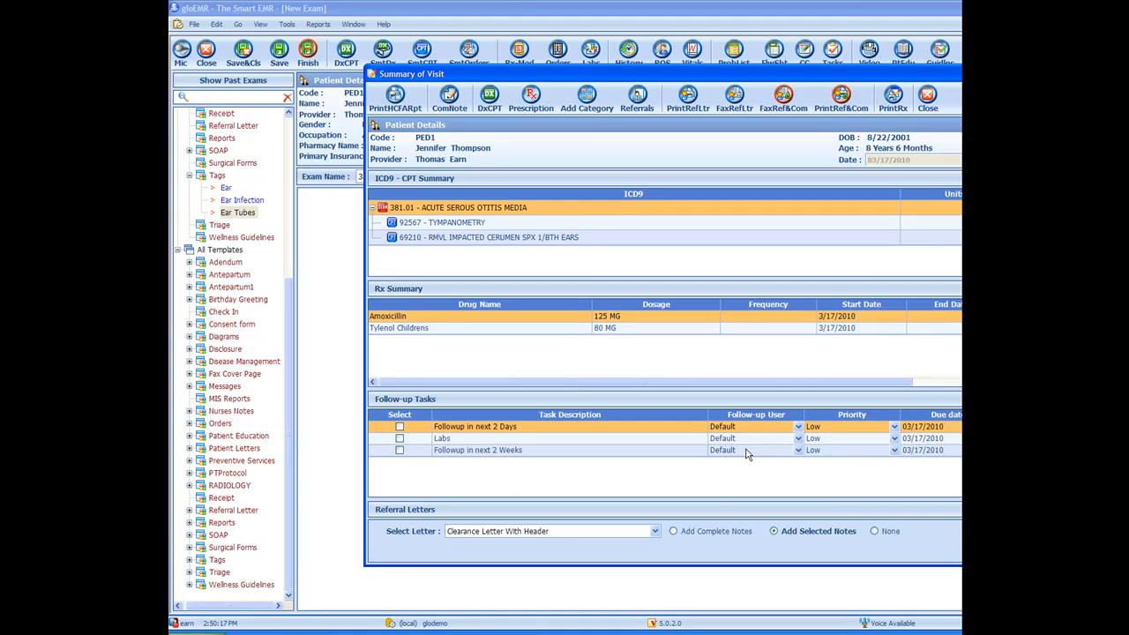
pyautogui.click(799, 452)
pyautogui.click(799, 456)
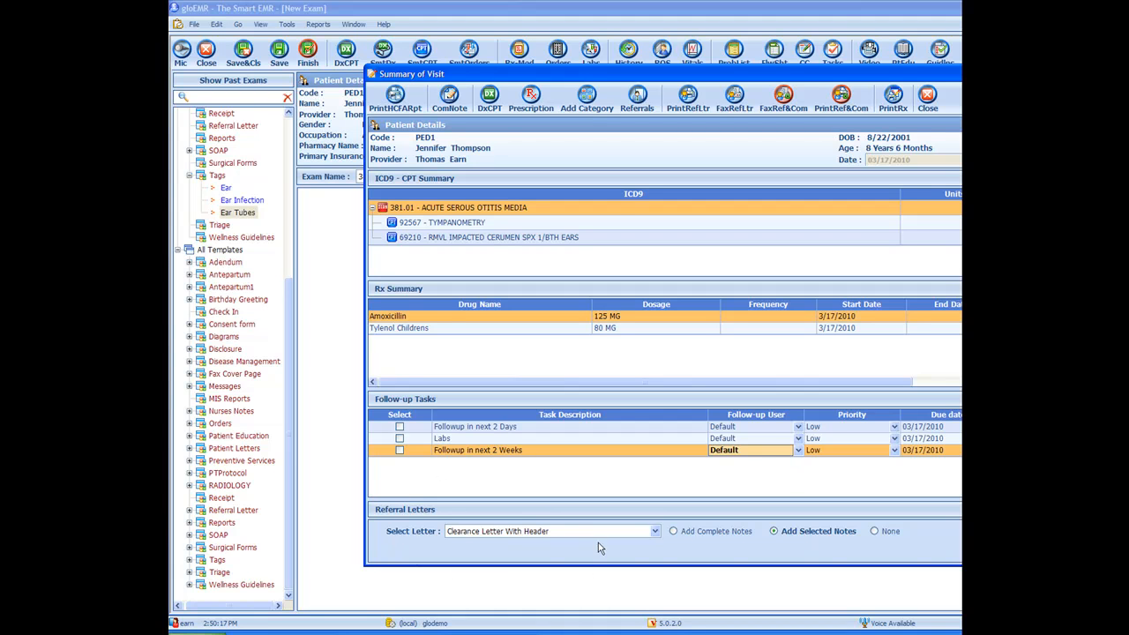
# Step: Choose 'Referral letter-Established' as the referral letter and fax the referral letter with the completed note
pyautogui.click(656, 532)
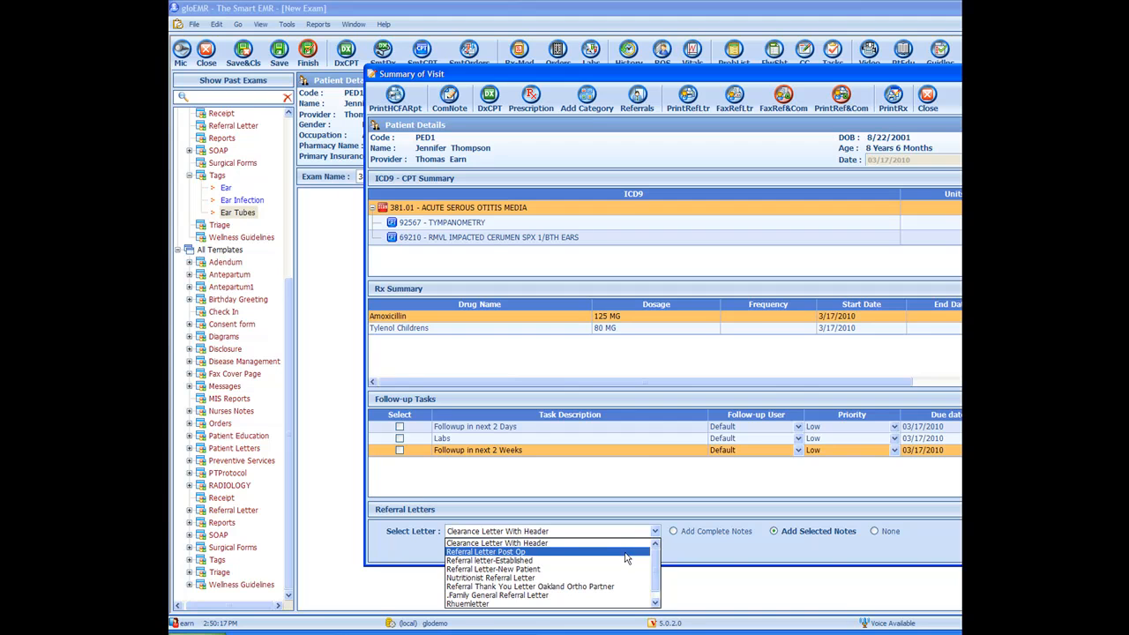
pyautogui.click(626, 561)
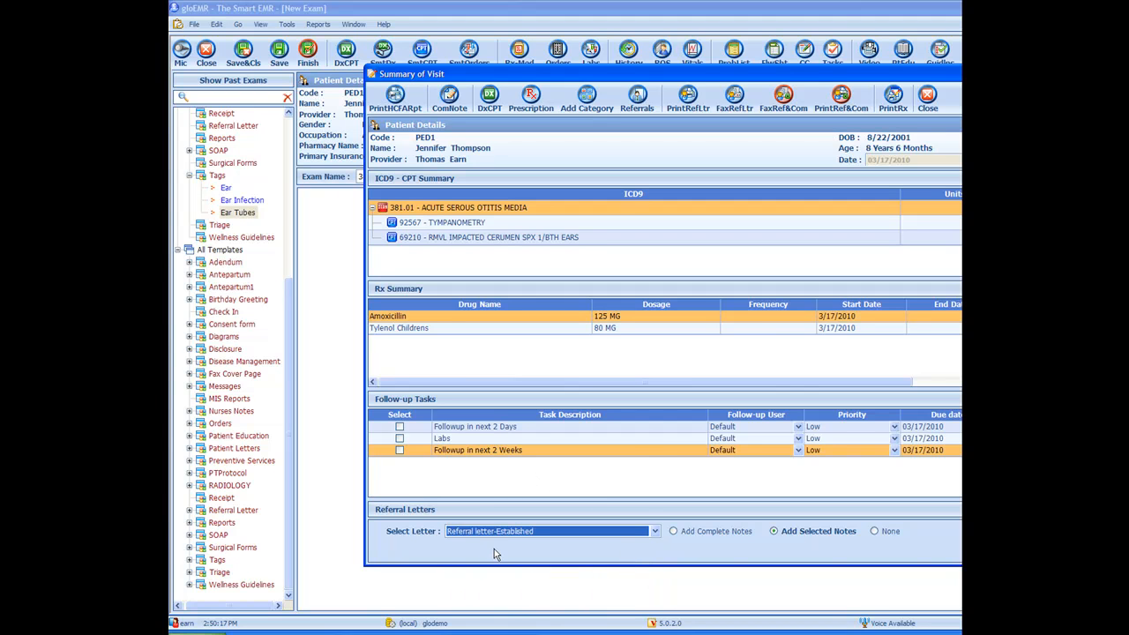
pyautogui.click(655, 532)
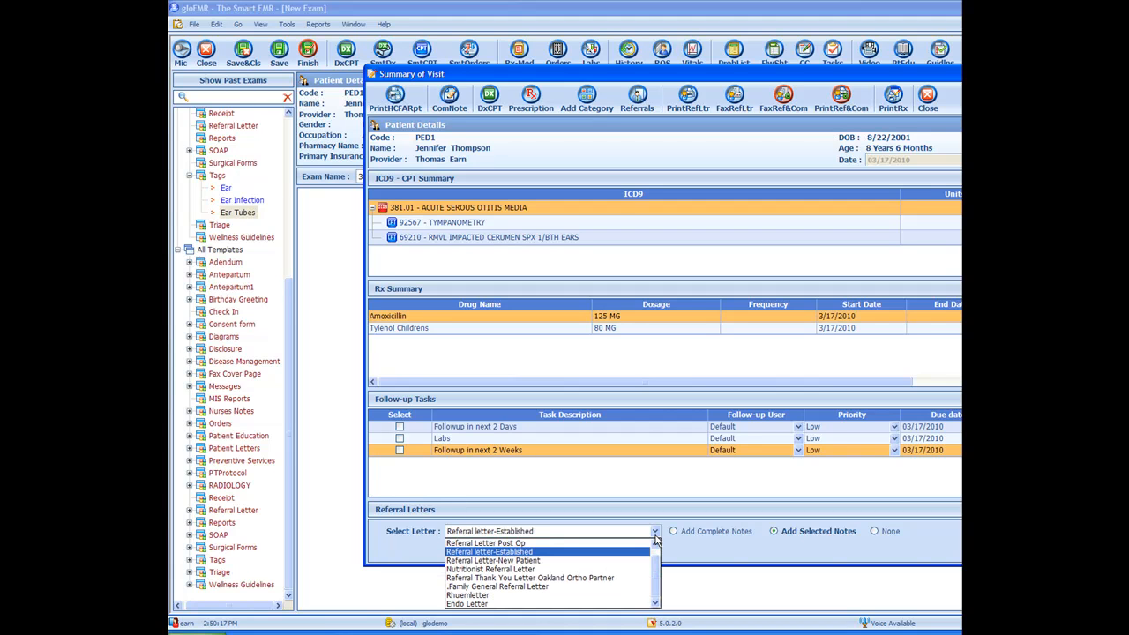
pyautogui.click(655, 533)
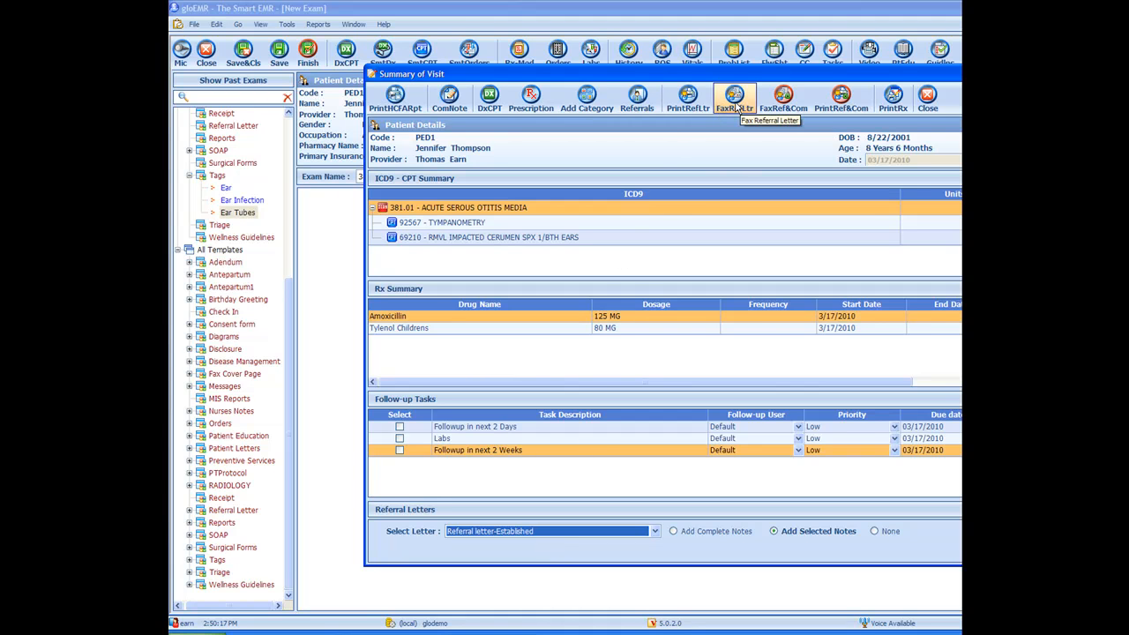
pyautogui.click(785, 107)
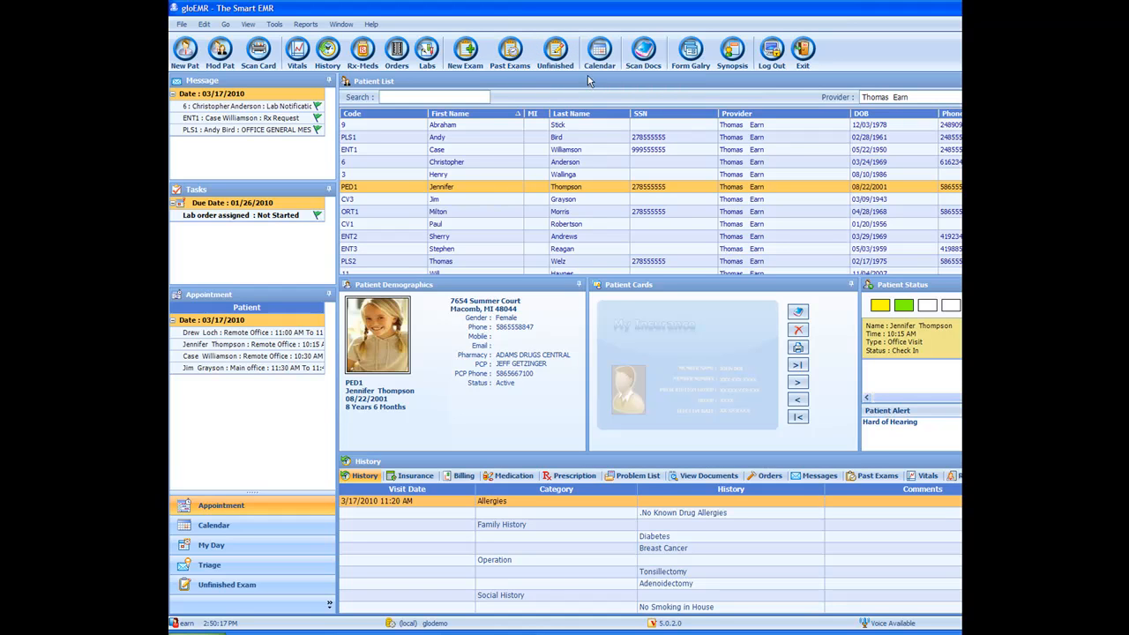
# Step: Open the calendar, hide the orthopedic provider's schedule and hide the appointment template
pyautogui.click(600, 53)
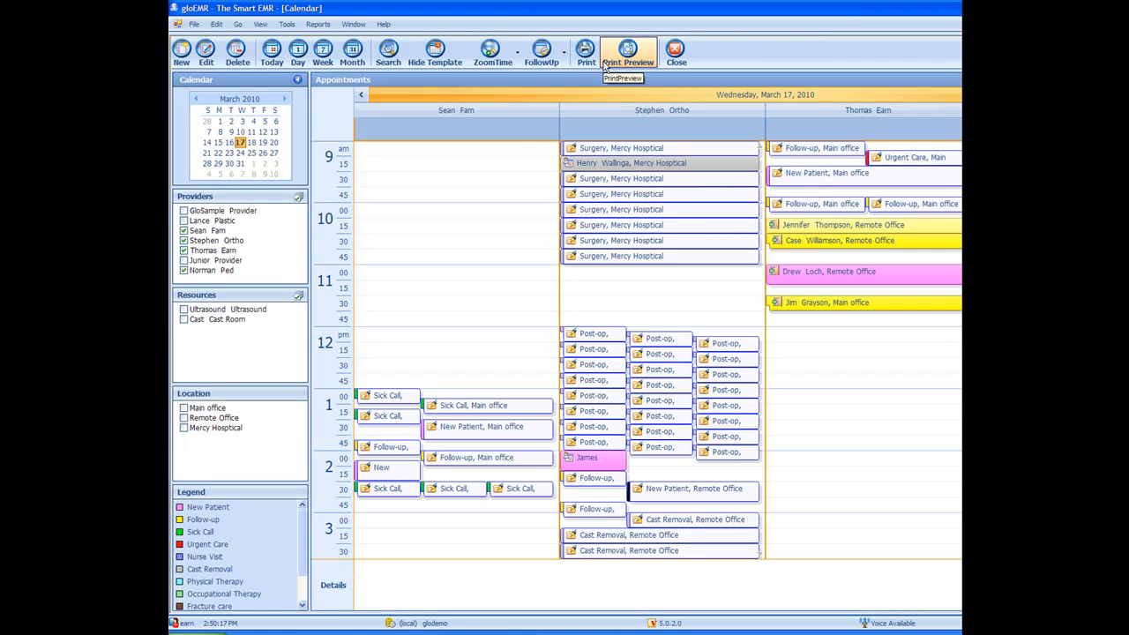
pyautogui.click(184, 241)
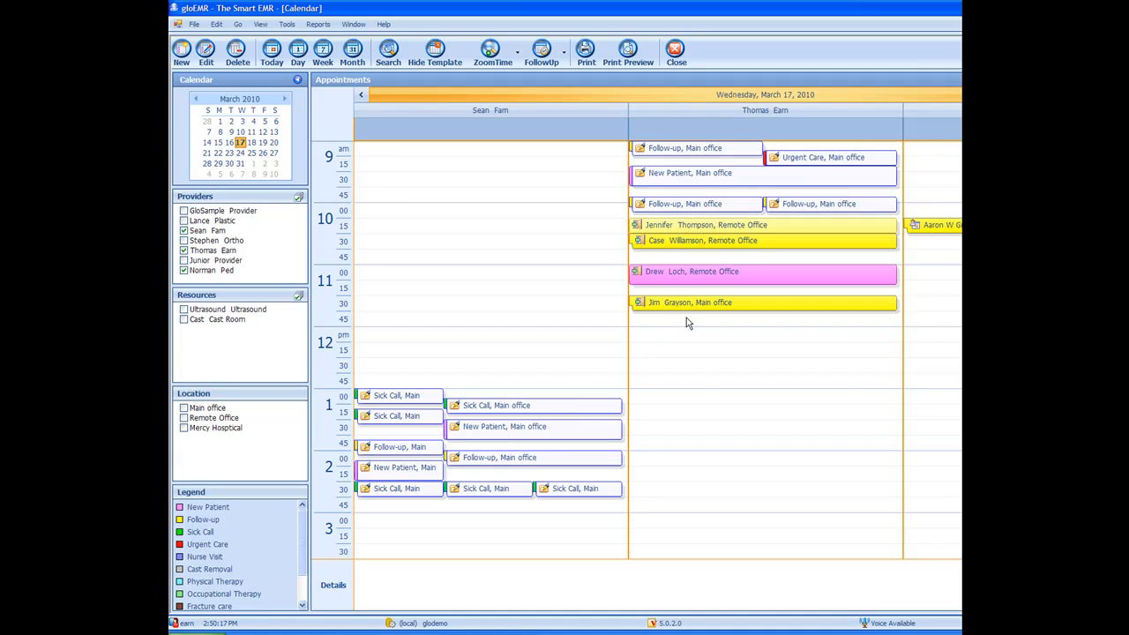
pyautogui.click(434, 51)
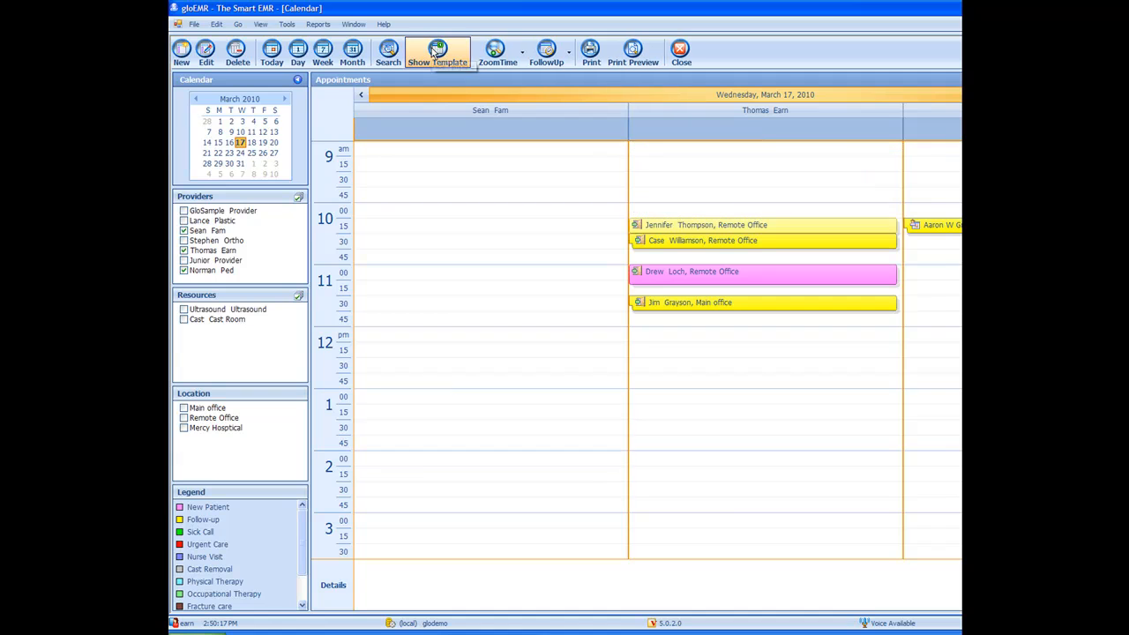
pyautogui.moveTo(693, 317)
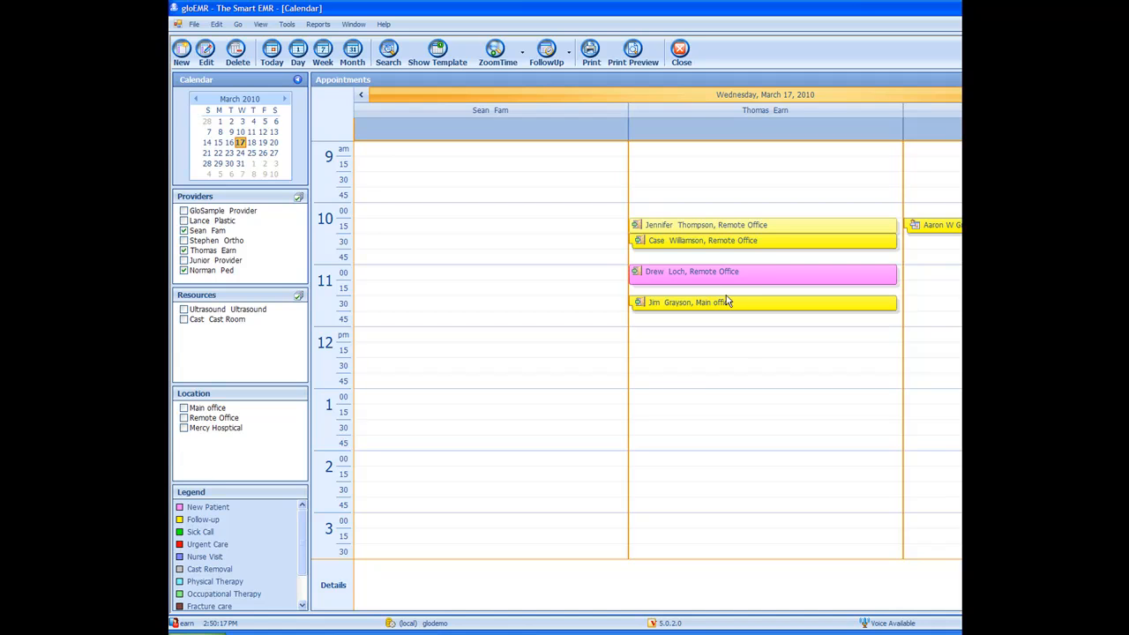
pyautogui.moveTo(725, 281)
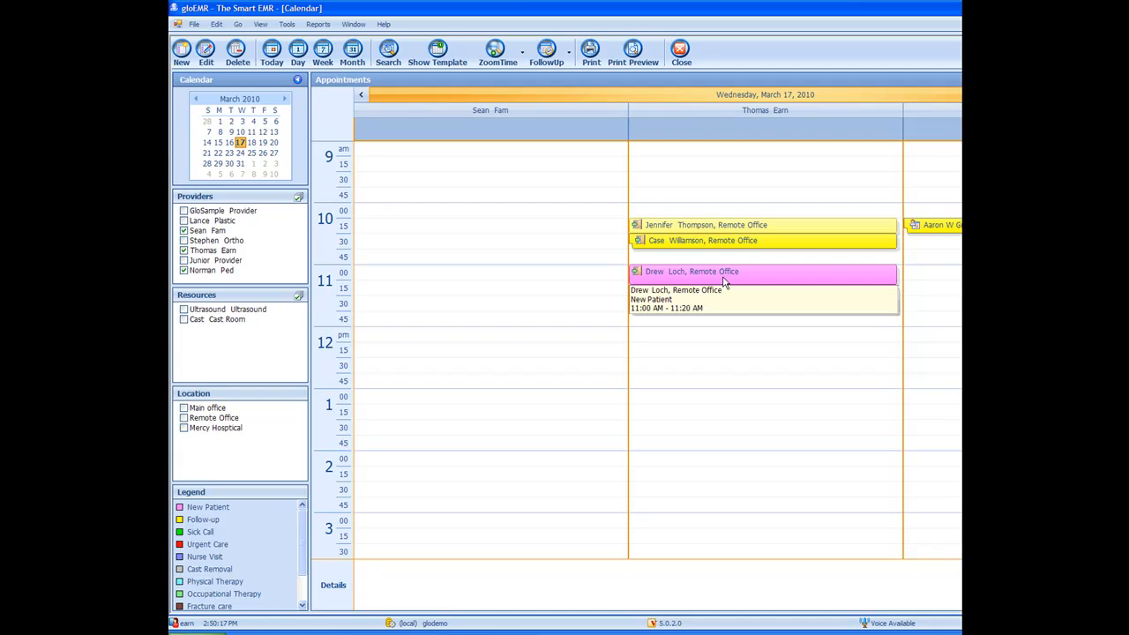
pyautogui.rightClick(728, 335)
pyautogui.click(701, 341)
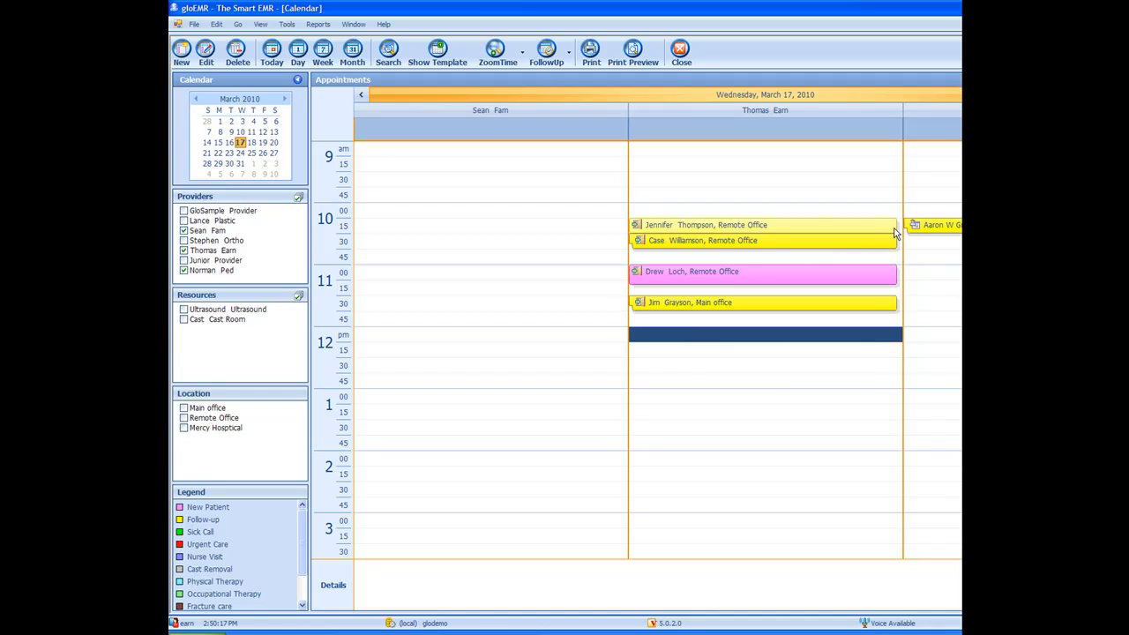
# Step: Open the check-in for the patient's 10:15 appointment in the next column, scroll the templates and save the check-in
pyautogui.click(941, 226)
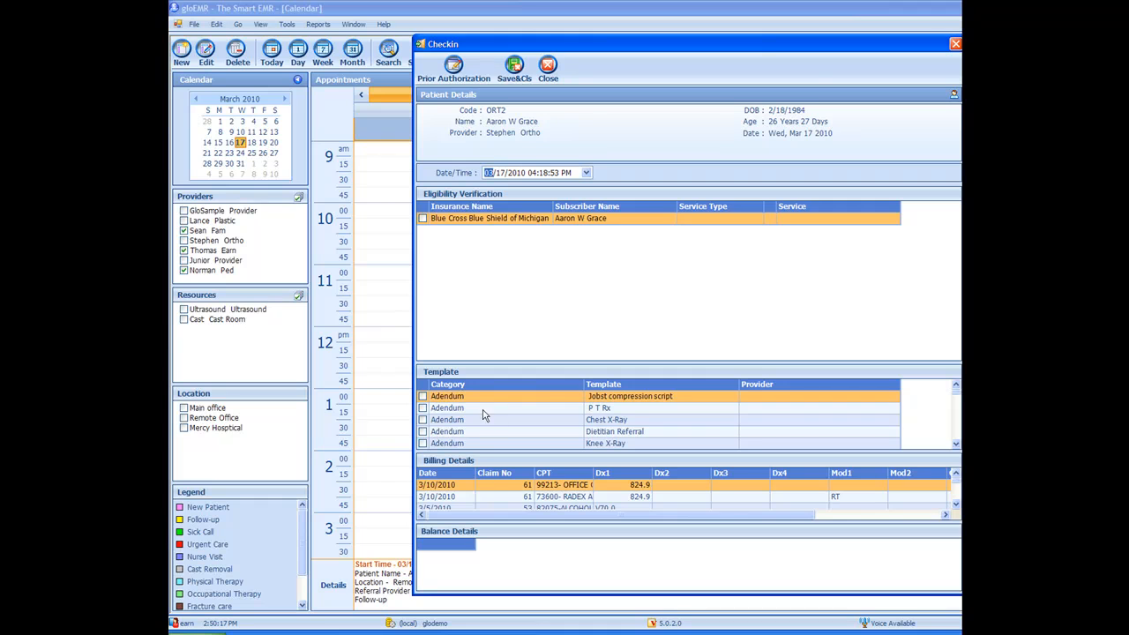
pyautogui.moveTo(957, 445); pyautogui.dragTo(957, 445)
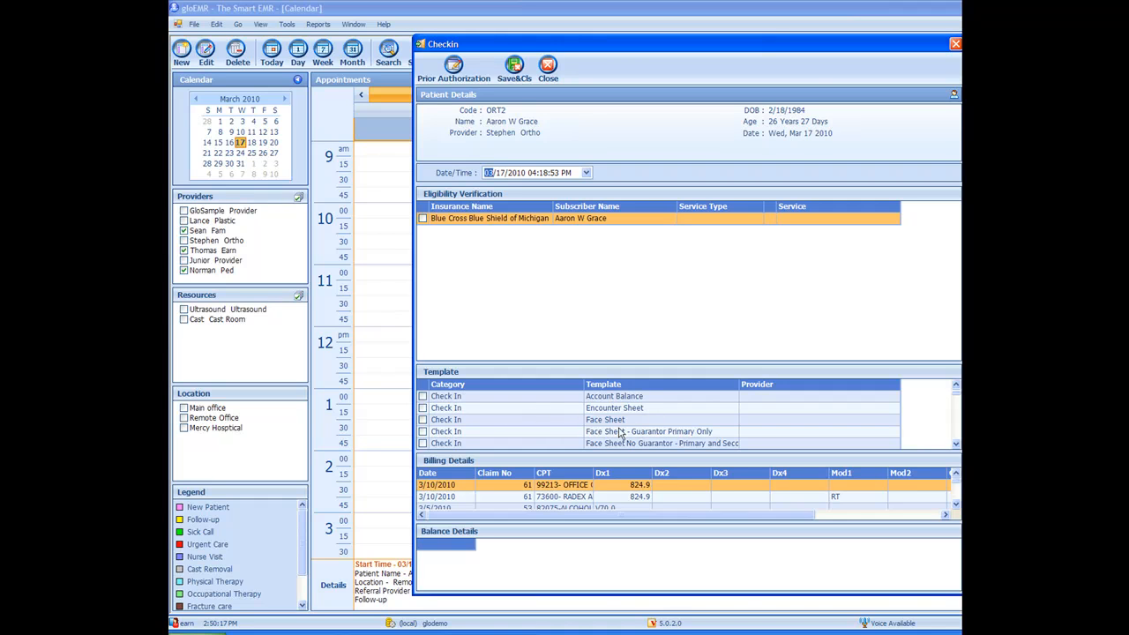
pyautogui.click(957, 445)
pyautogui.click(957, 445)
pyautogui.click(957, 445)
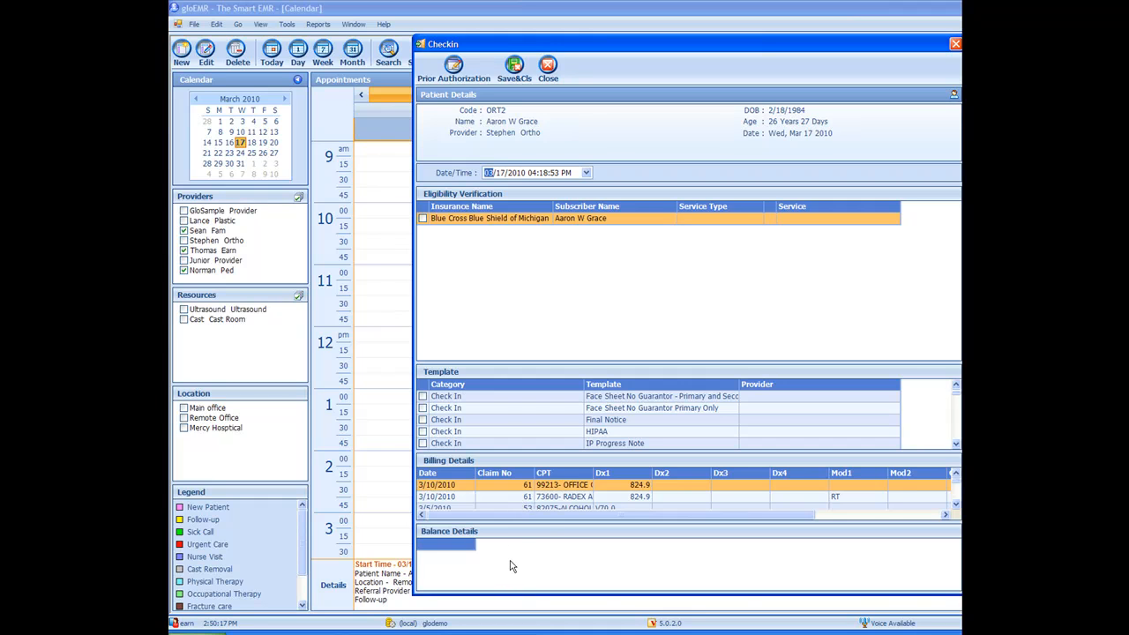
pyautogui.click(515, 66)
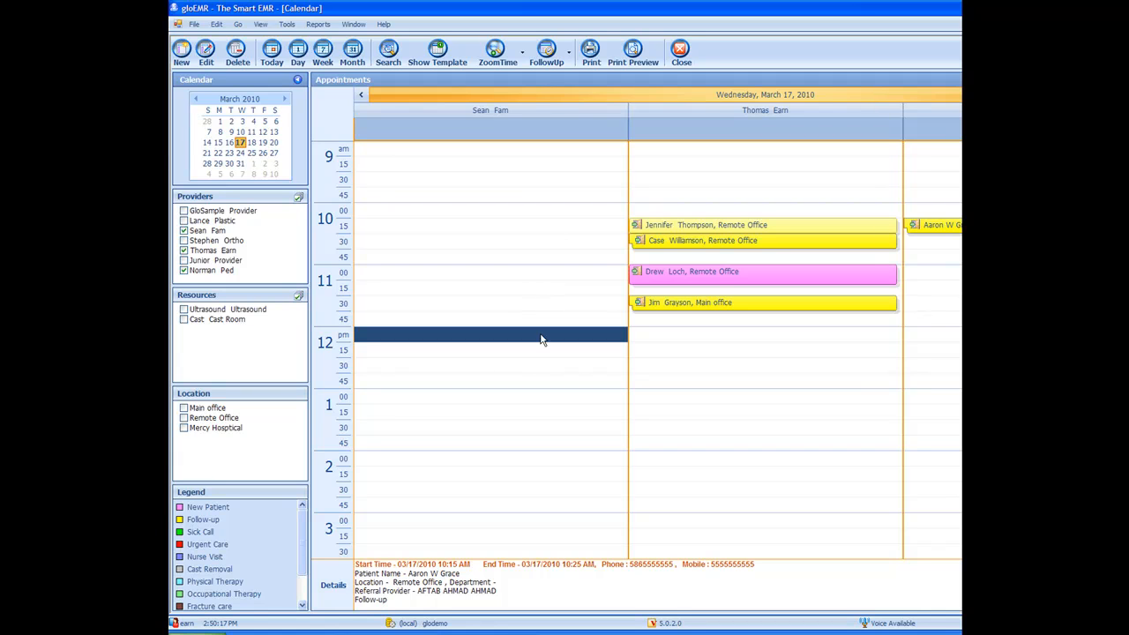
# Step: Try to drag the 11:00 and 10:15 appointments to later time slots
pyautogui.moveTo(740, 309)
pyautogui.click(741, 277)
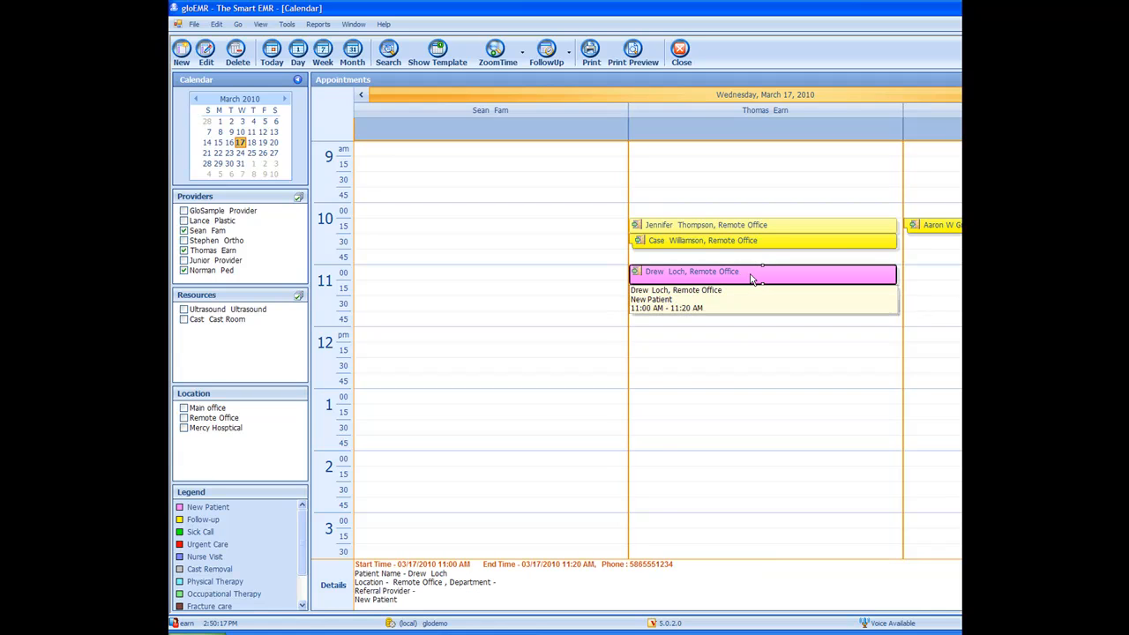
pyautogui.moveTo(752, 279); pyautogui.dragTo(756, 412)
pyautogui.click(690, 357)
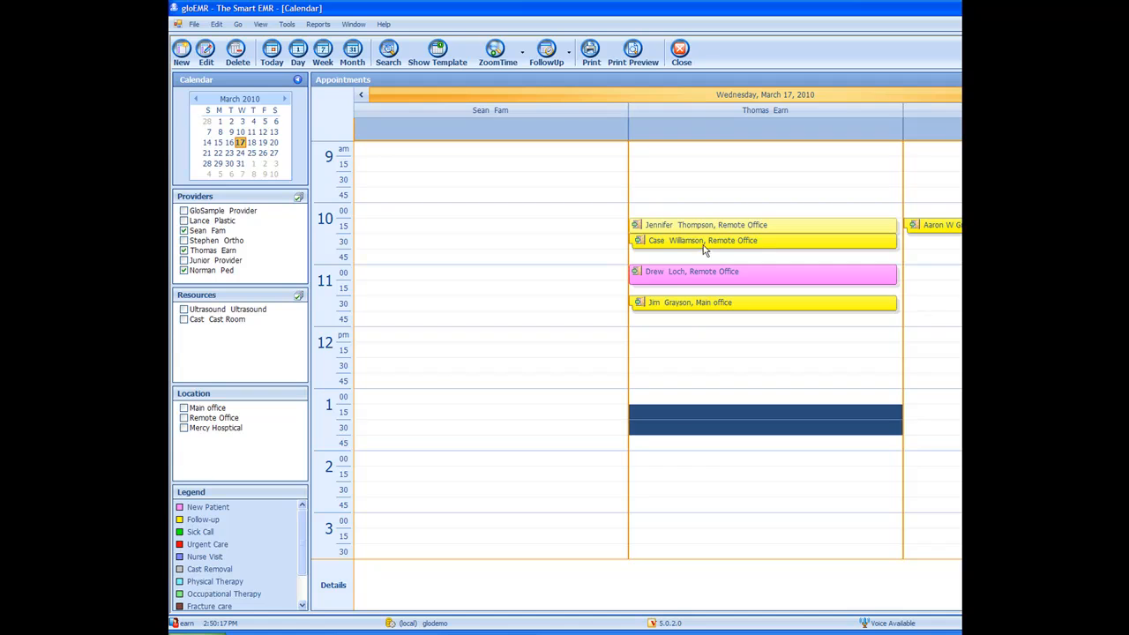
pyautogui.click(687, 337)
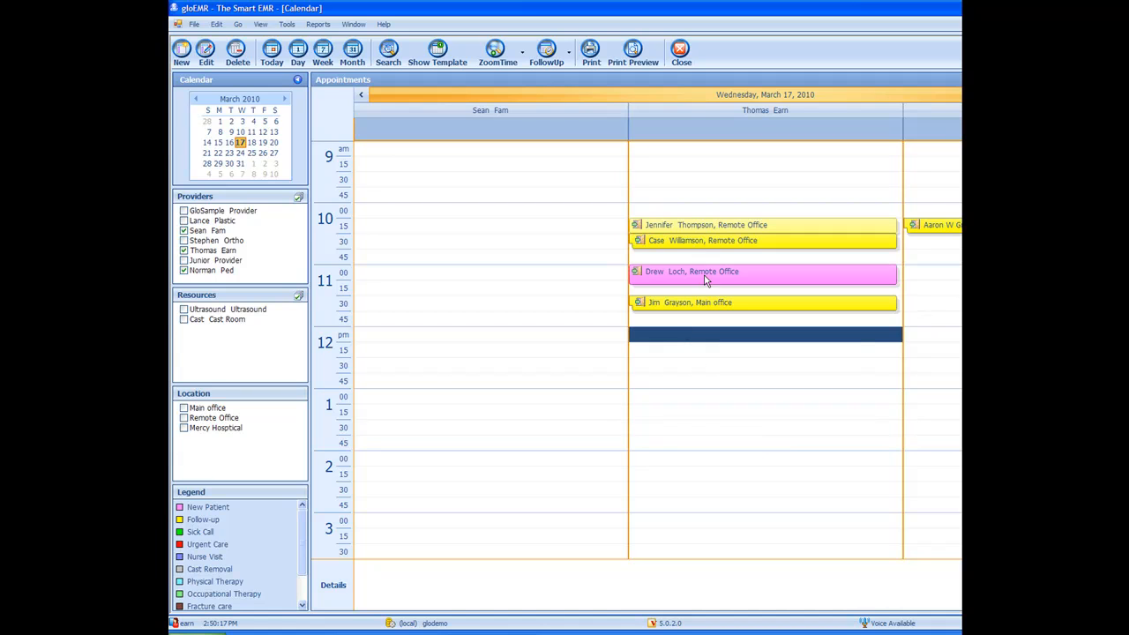
pyautogui.moveTo(935, 226); pyautogui.dragTo(935, 287)
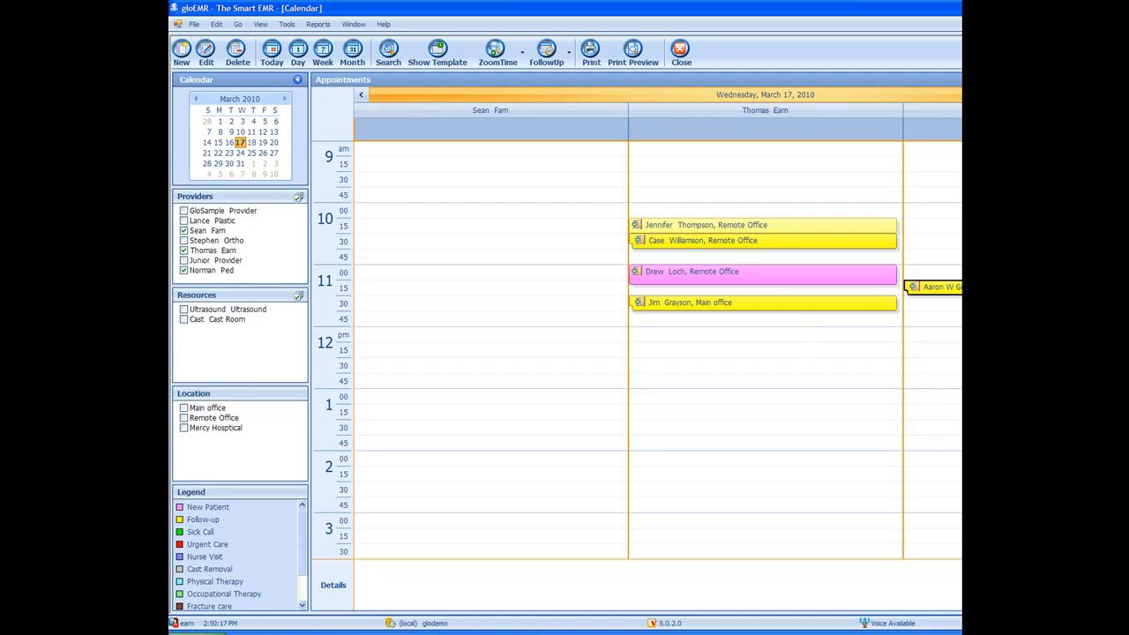
pyautogui.click(691, 357)
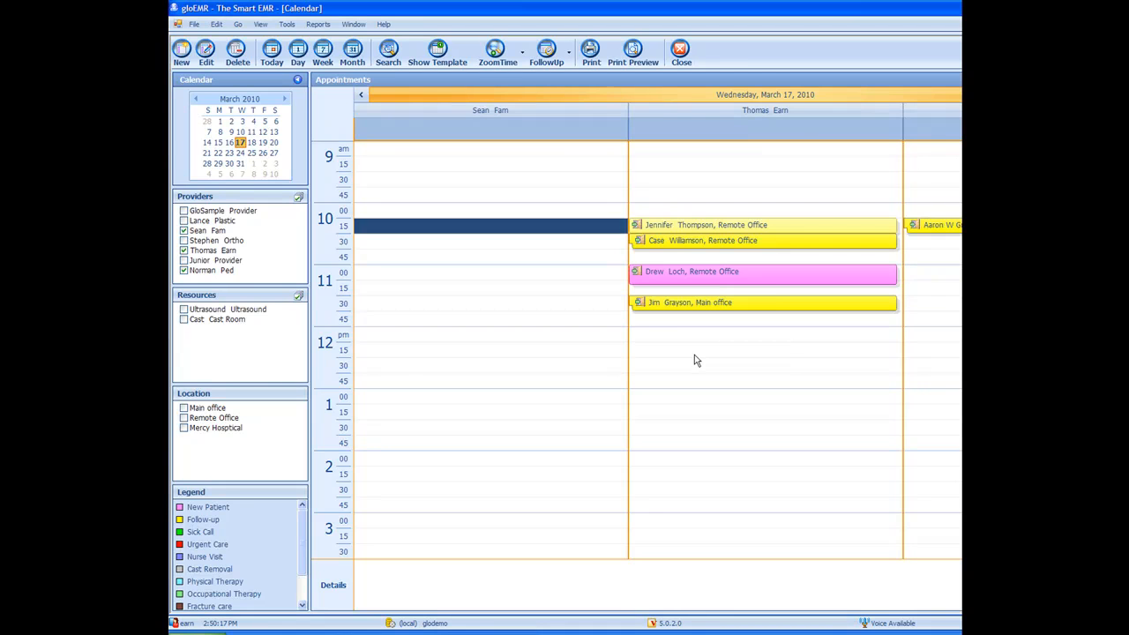
# Step: Start a new 12:00 PM appointment and choose its patient from the patient list
pyautogui.click(672, 339)
pyautogui.doubleClick(672, 339)
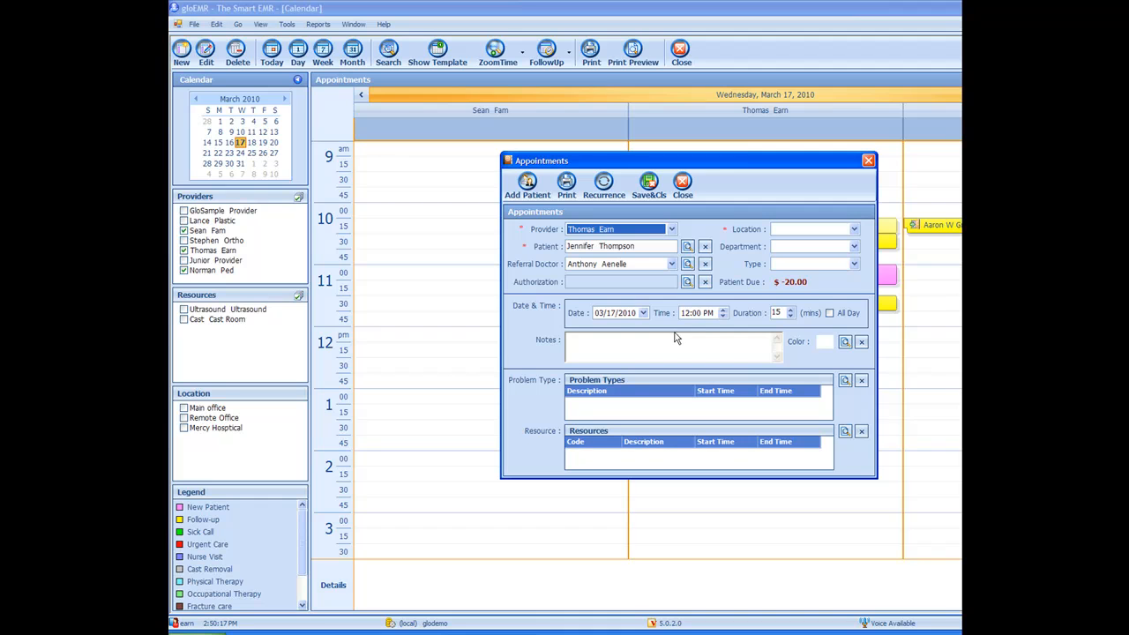
pyautogui.click(688, 247)
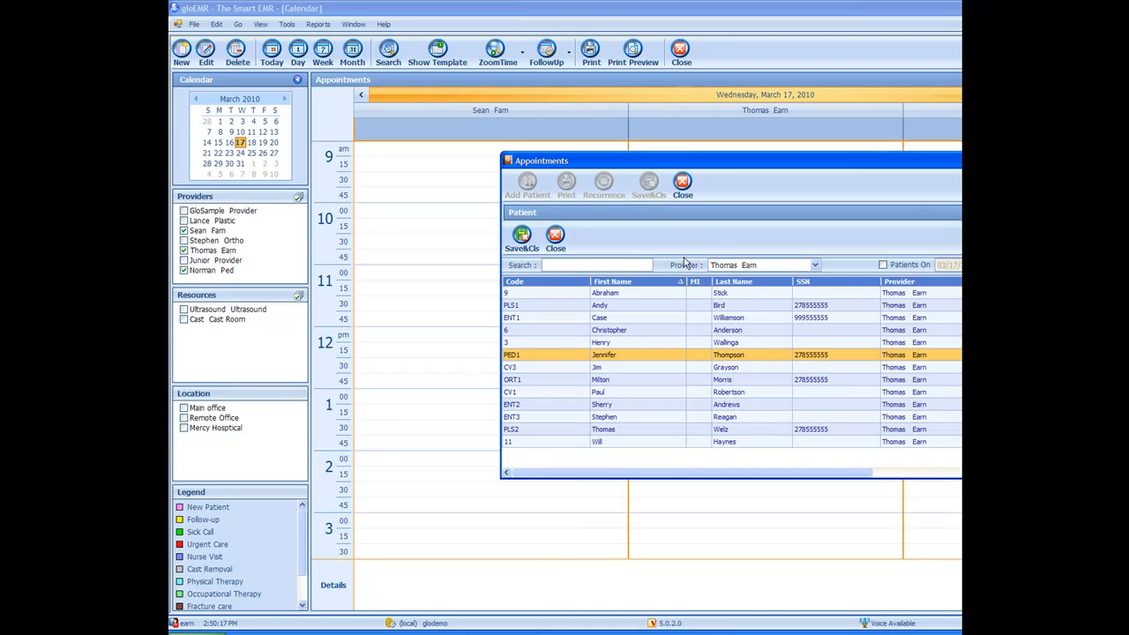
pyautogui.doubleClick(640, 306)
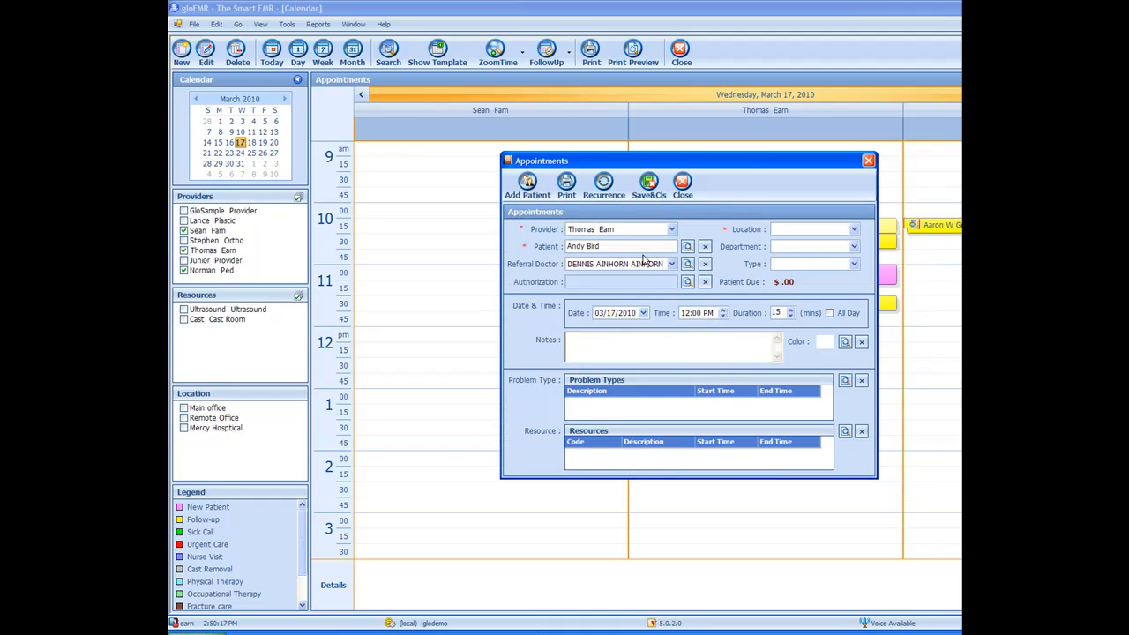
# Step: Set the appointment location to Main office and the type to New Patient
pyautogui.click(853, 231)
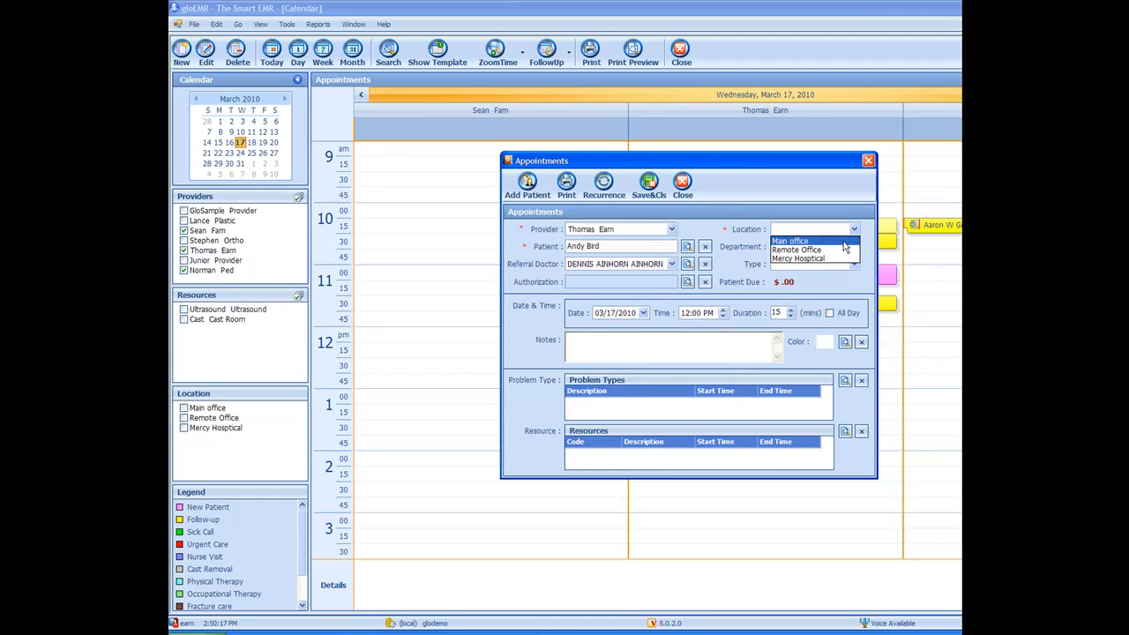
pyautogui.click(794, 241)
pyautogui.click(854, 265)
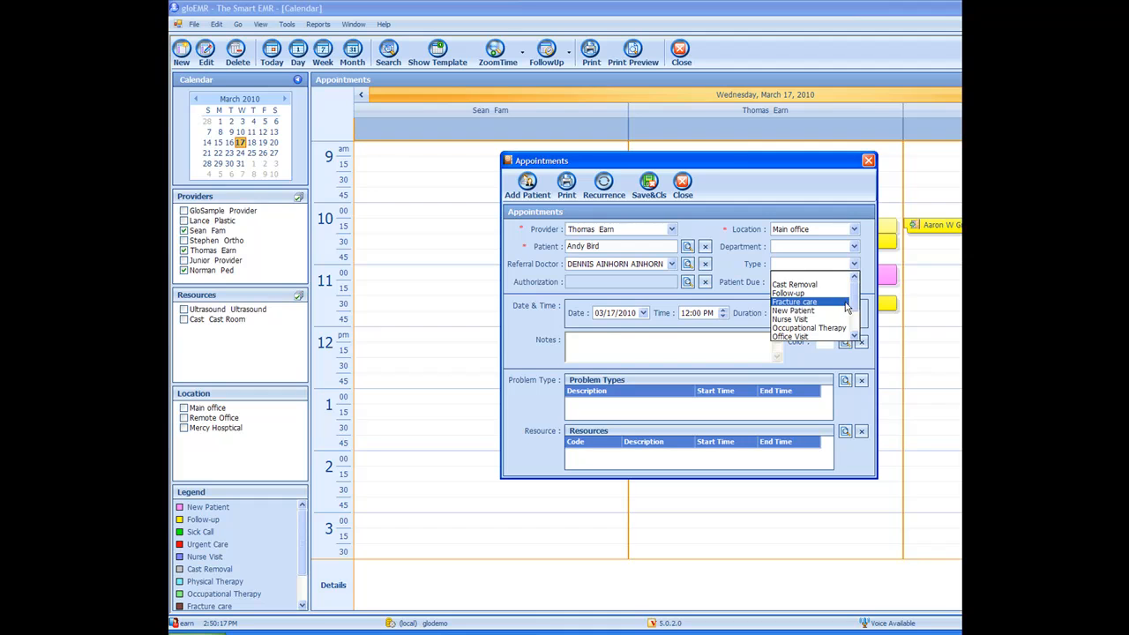
pyautogui.click(843, 311)
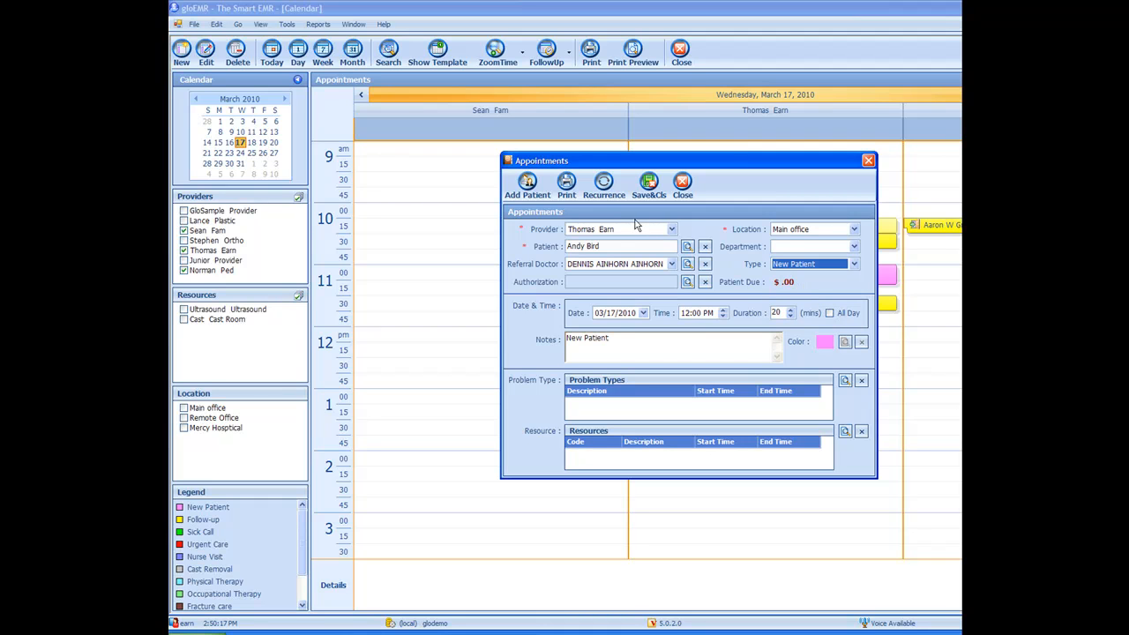
# Step: Review the appointment's recurrence settings, close them, and save the appointment
pyautogui.click(604, 186)
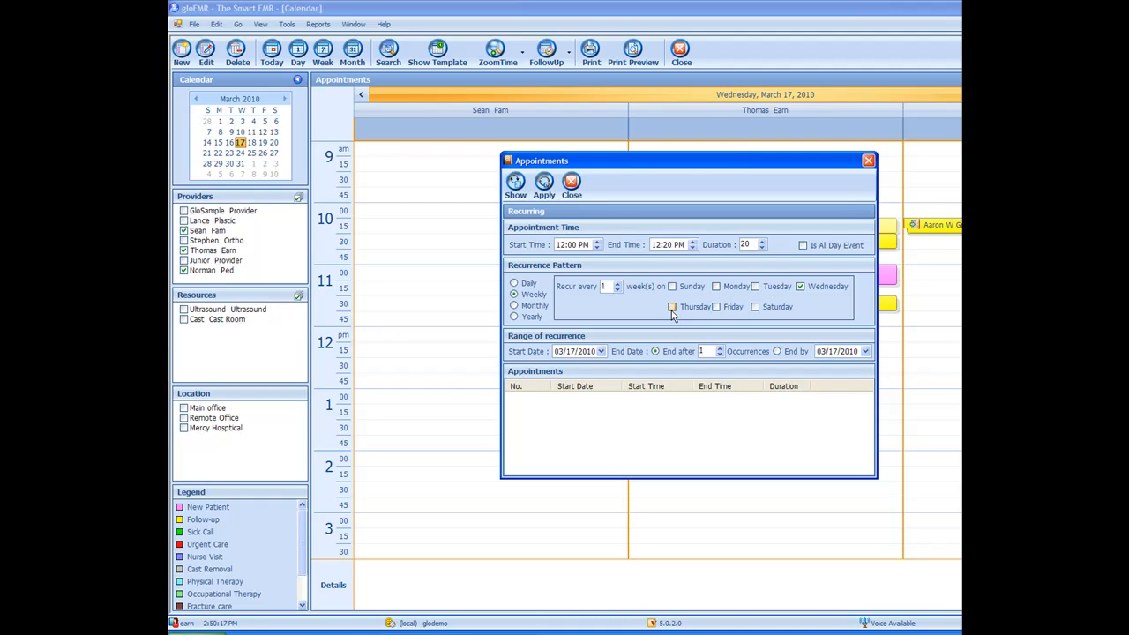
pyautogui.click(571, 185)
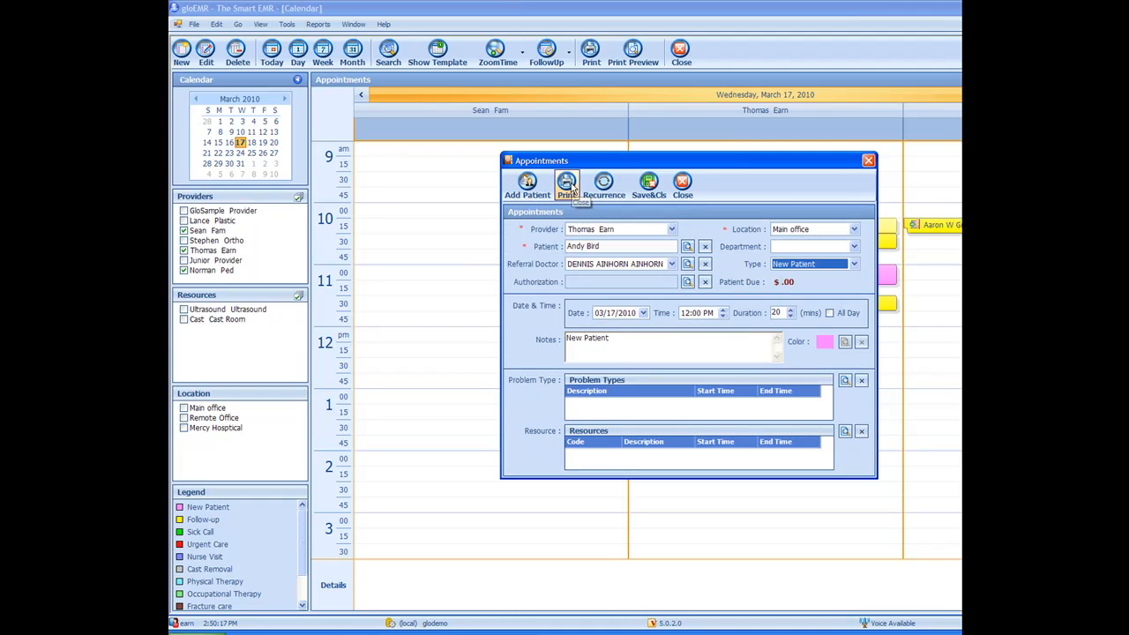
pyautogui.click(646, 187)
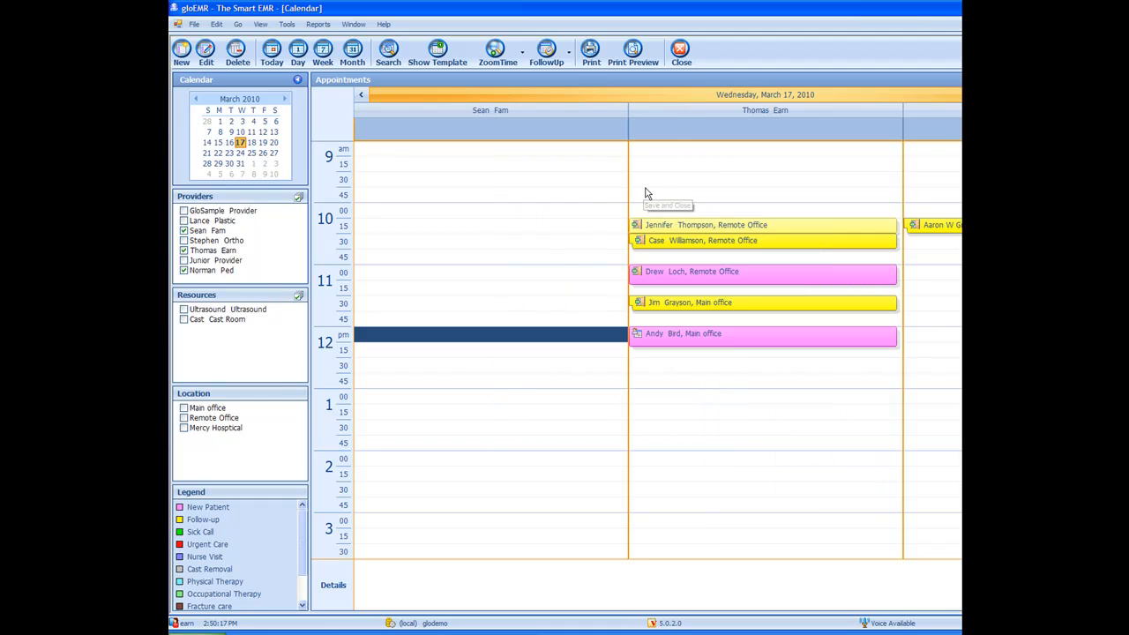
# Step: Move the new appointment down to 12:45 PM and confirm the change
pyautogui.moveTo(731, 340); pyautogui.dragTo(733, 394)
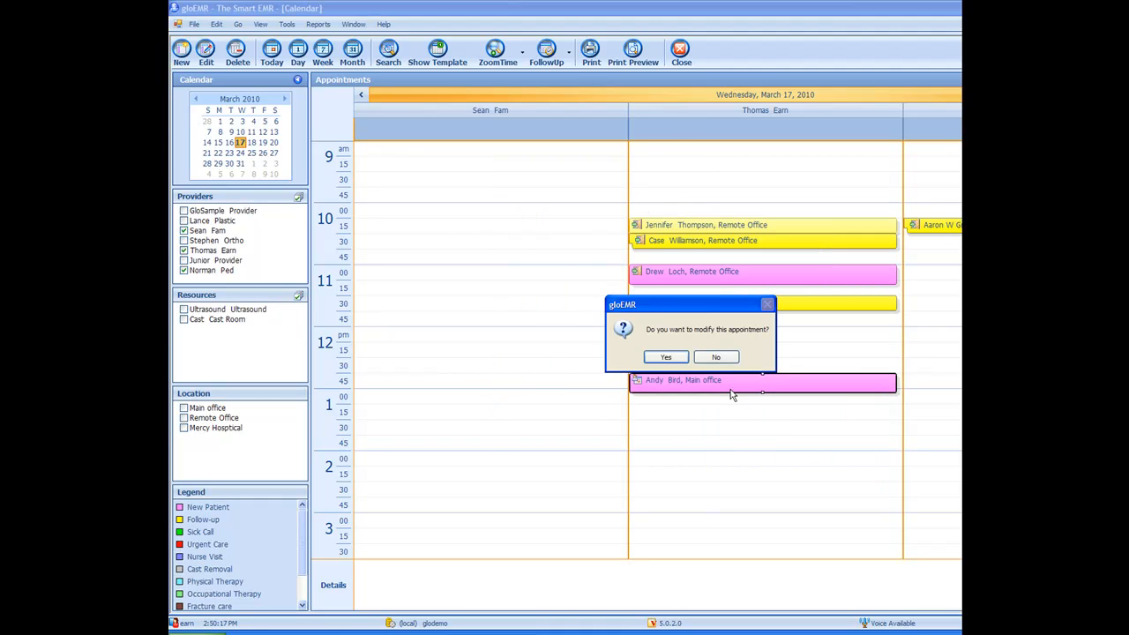
pyautogui.click(666, 358)
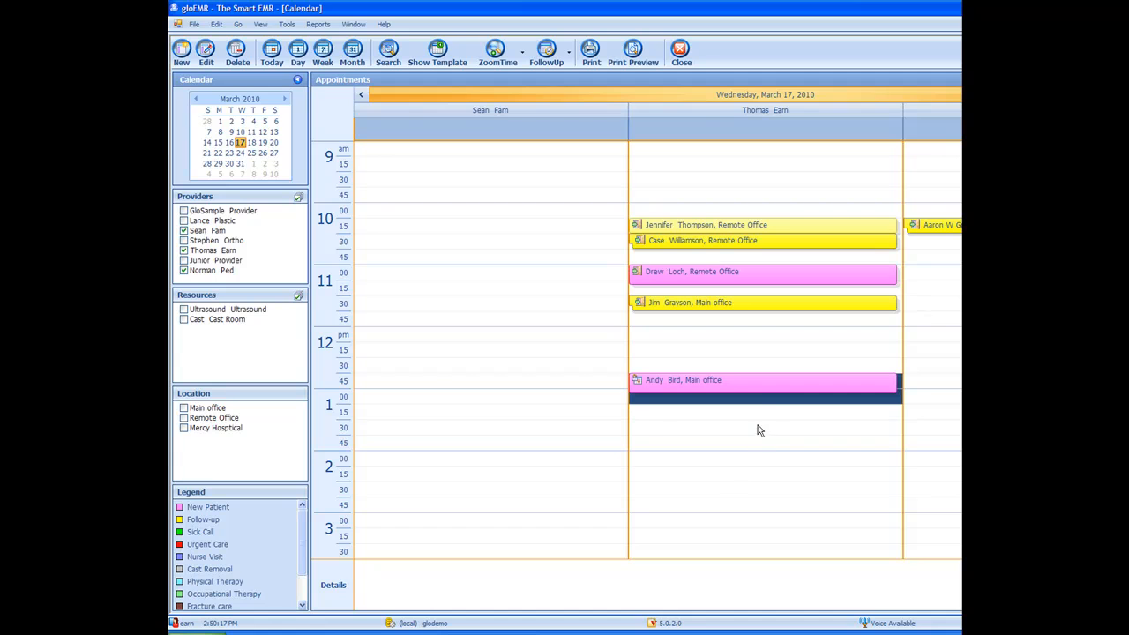
# Step: Move the appointment into the other provider's column at 12:45 PM, confirm, and close the calendar
pyautogui.moveTo(761, 388); pyautogui.dragTo(538, 384)
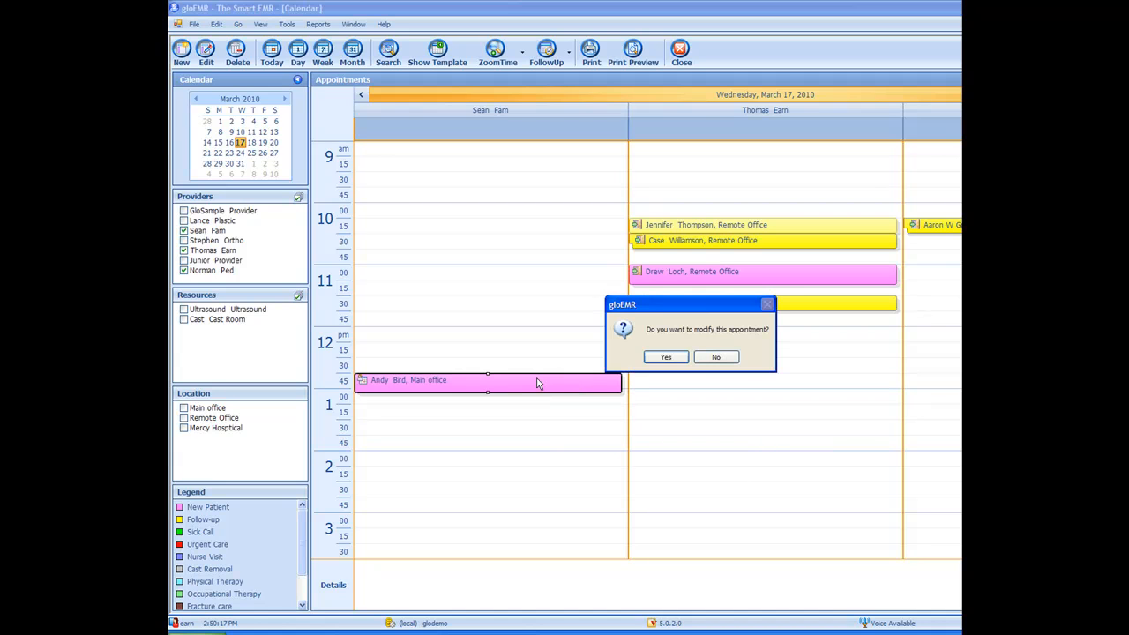
pyautogui.click(664, 357)
pyautogui.moveTo(563, 394)
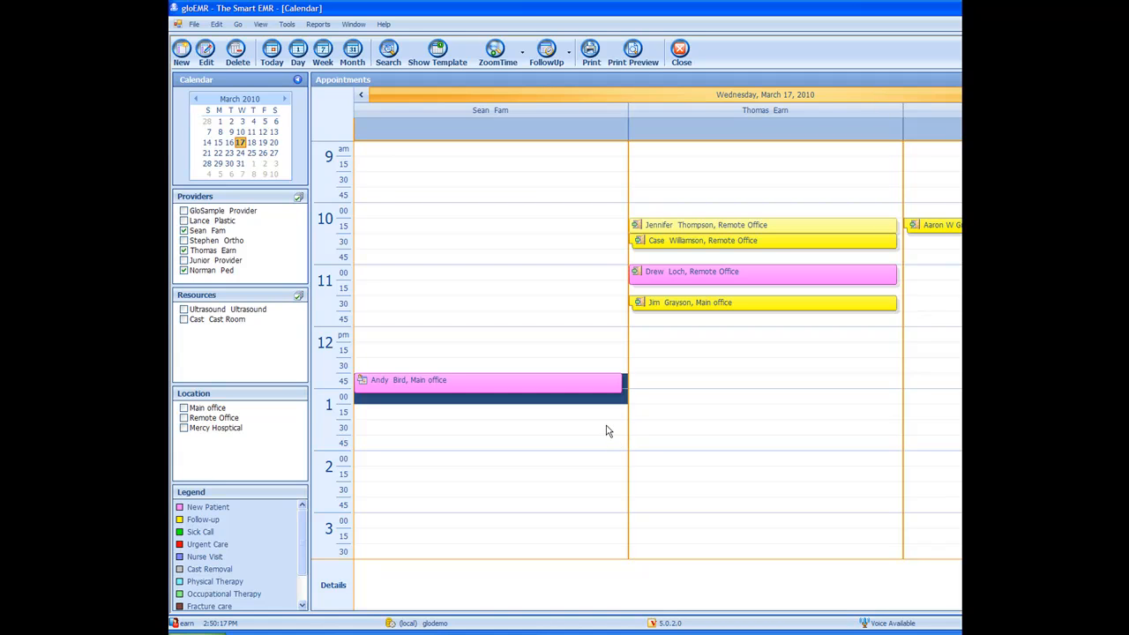
pyautogui.click(679, 55)
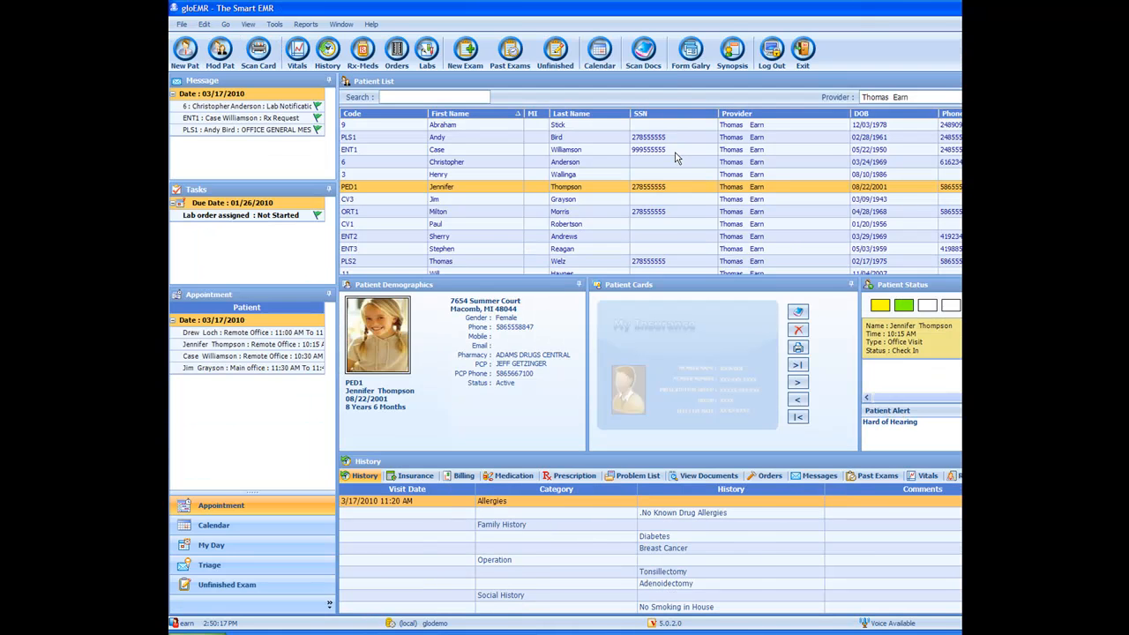